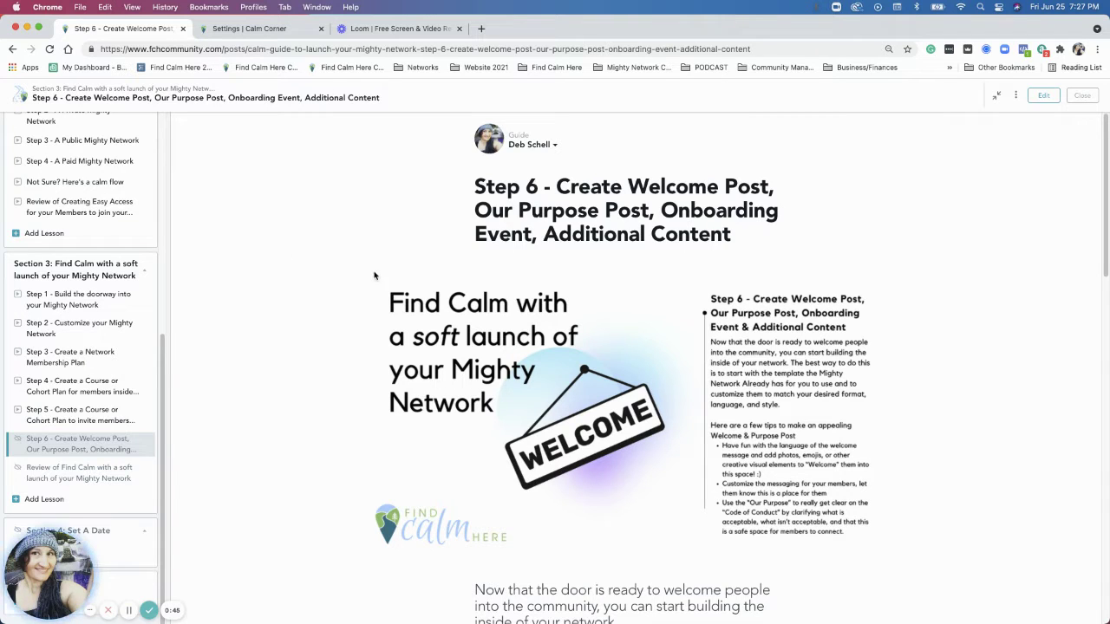
Review the Step 6 welcome post tips and return to the Calm Corner cohort's activity feed
scroll(380, 280, "down", 1)
scroll(380, 279, "down", 6)
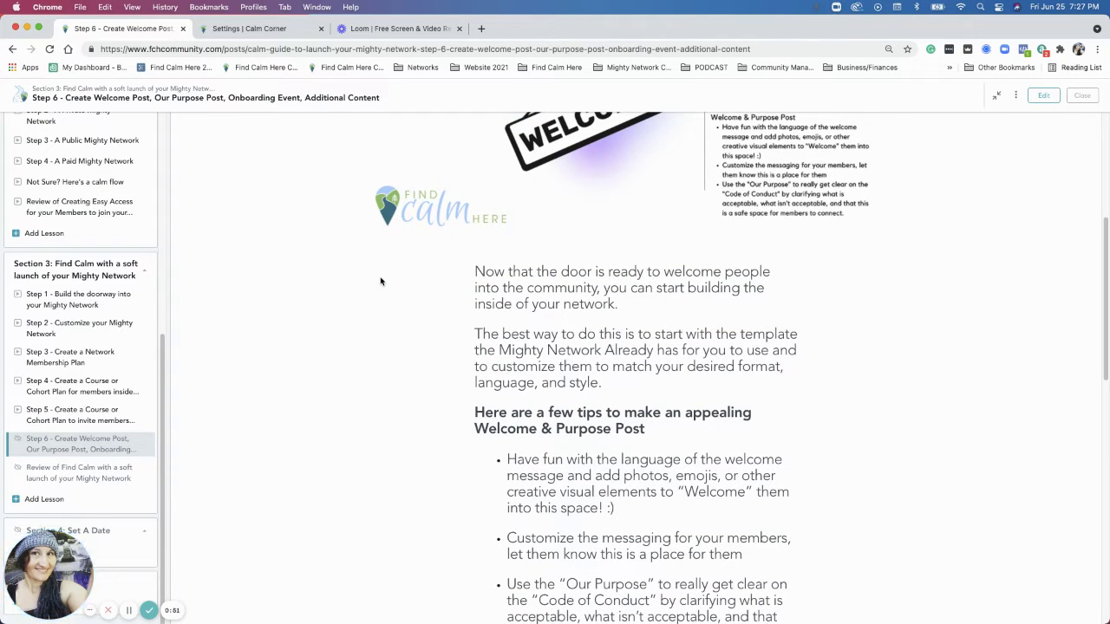
left_click(246, 27)
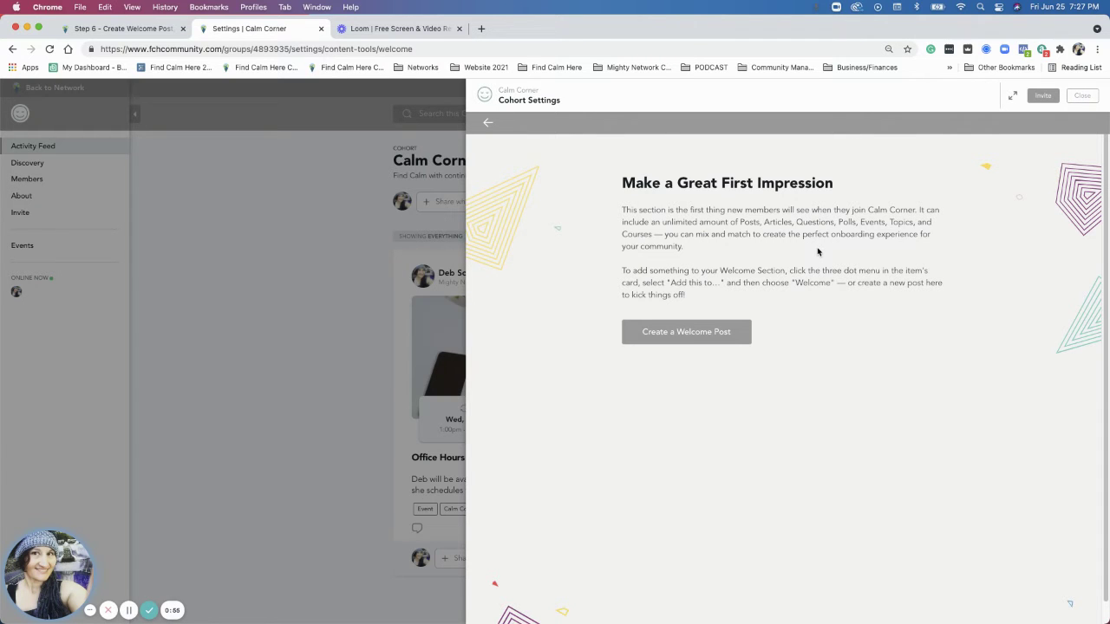
left_click(488, 121)
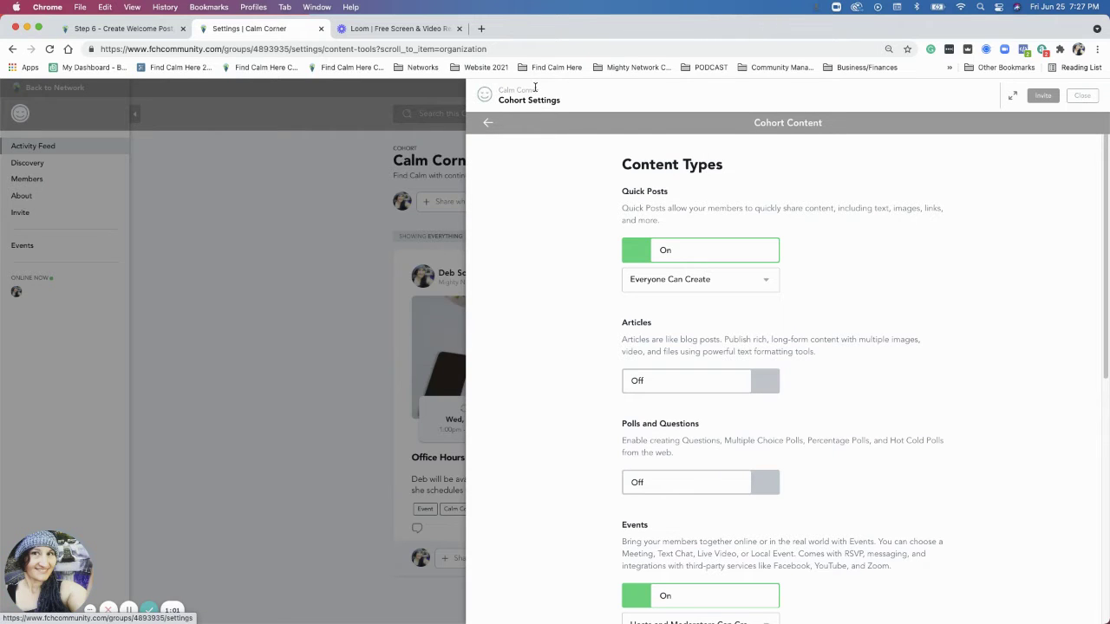
left_click(488, 122)
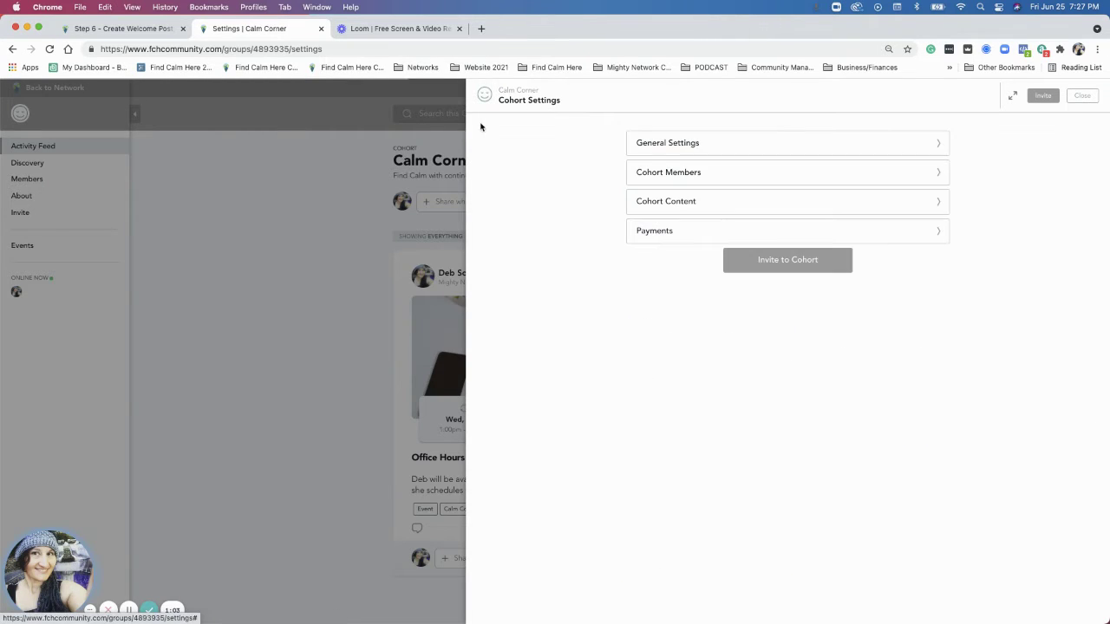
left_click(1072, 97)
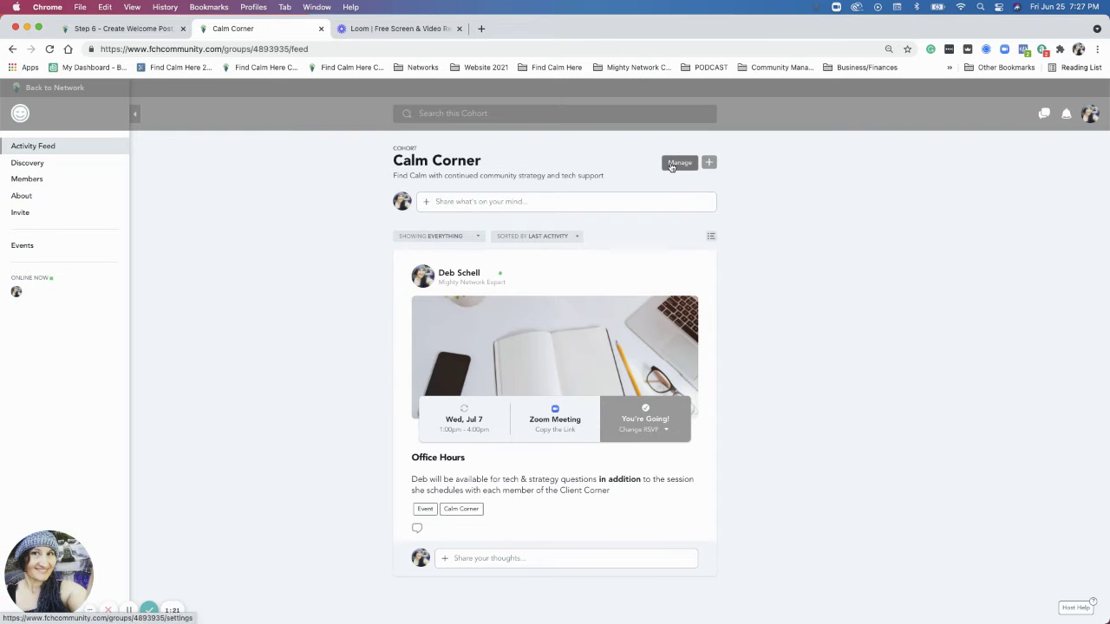
Try to create a welcome post from the Welcome Section of the Calm Corner cohort's content settings
left_click(672, 165)
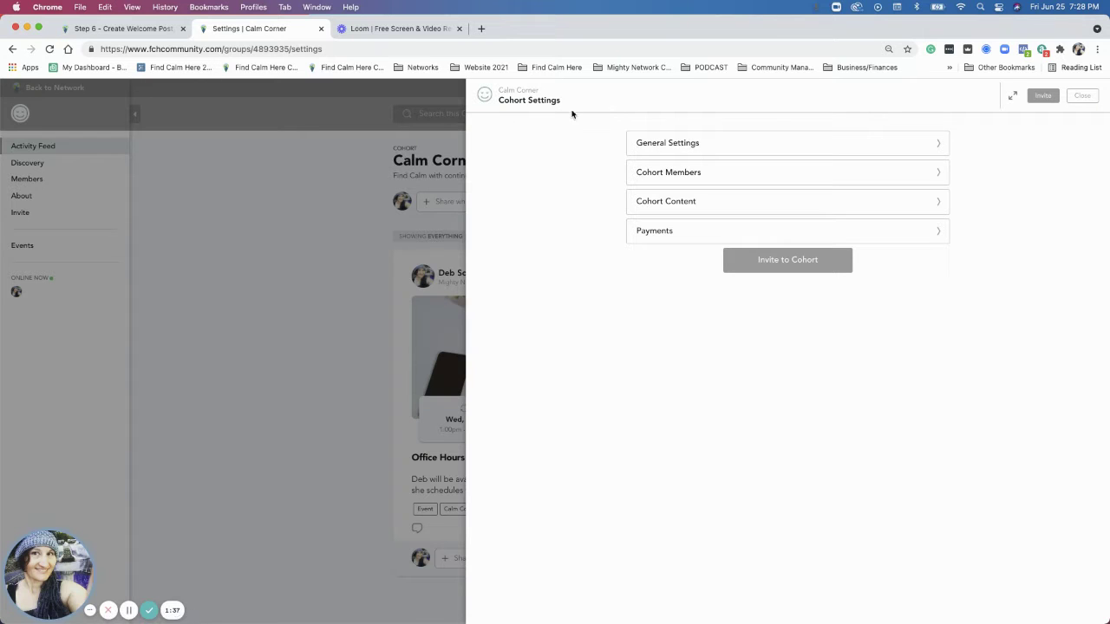
left_click(660, 208)
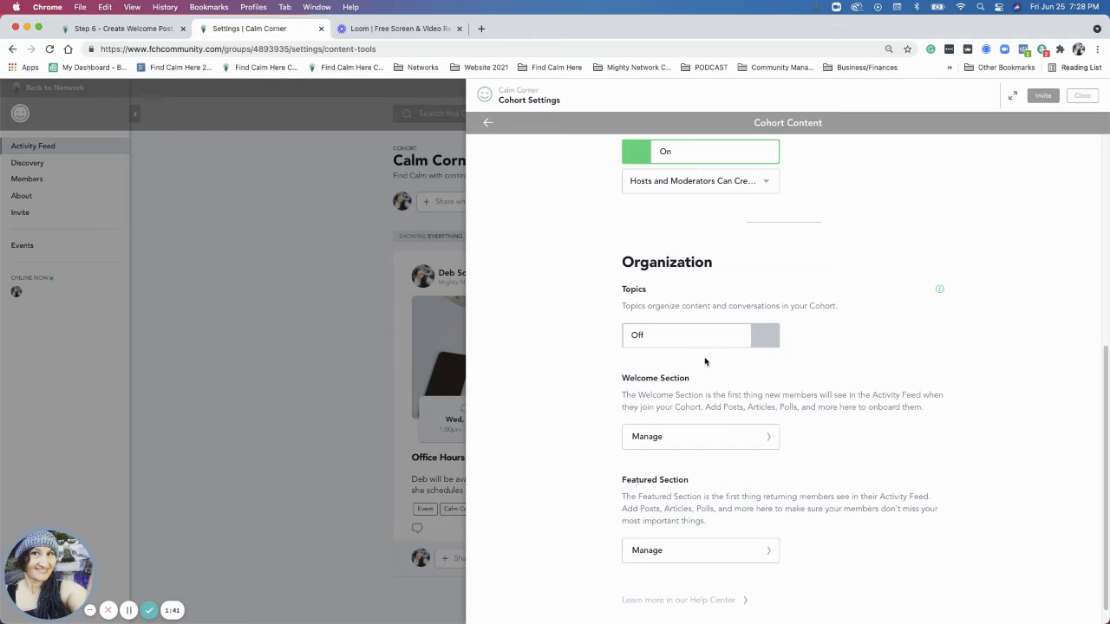
scroll(704, 362, "up", 8)
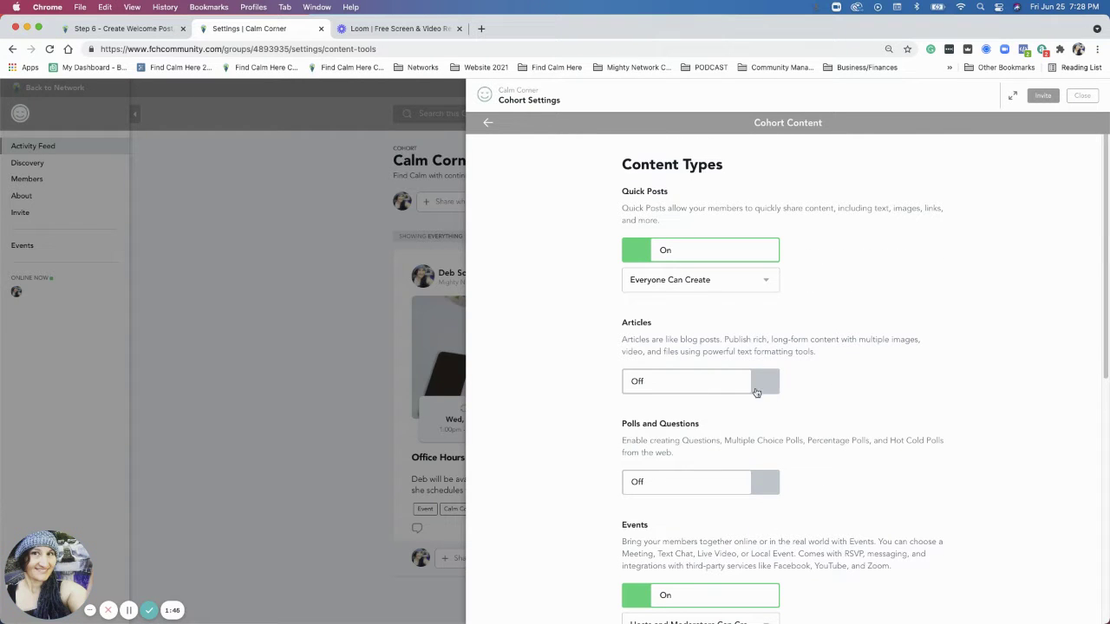
scroll(775, 399, "down", 1)
scroll(776, 399, "down", 5)
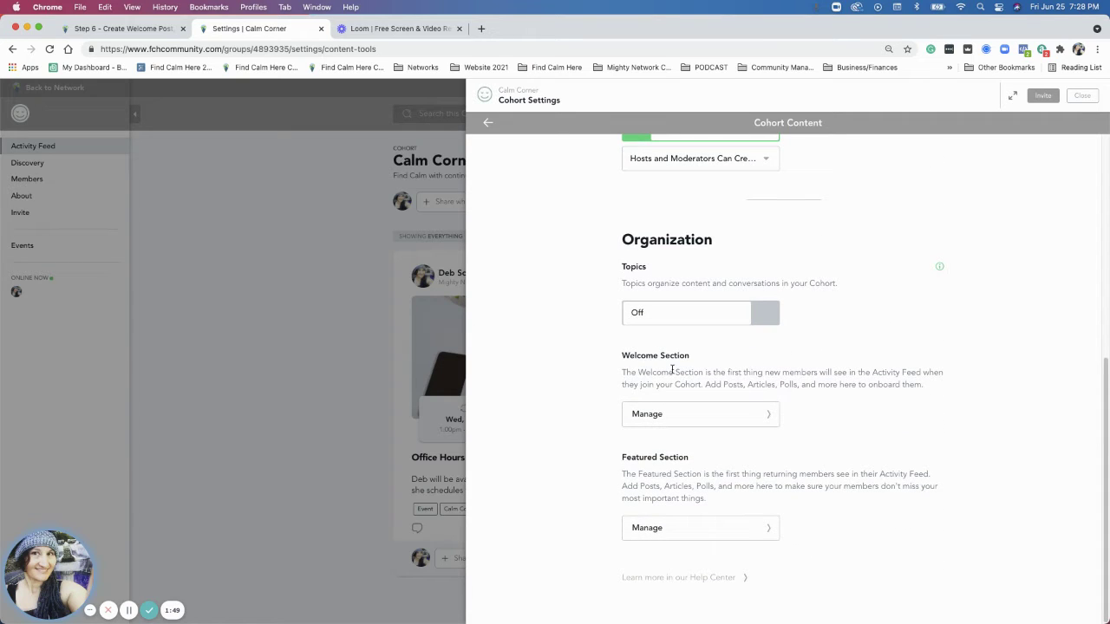
left_click(681, 415)
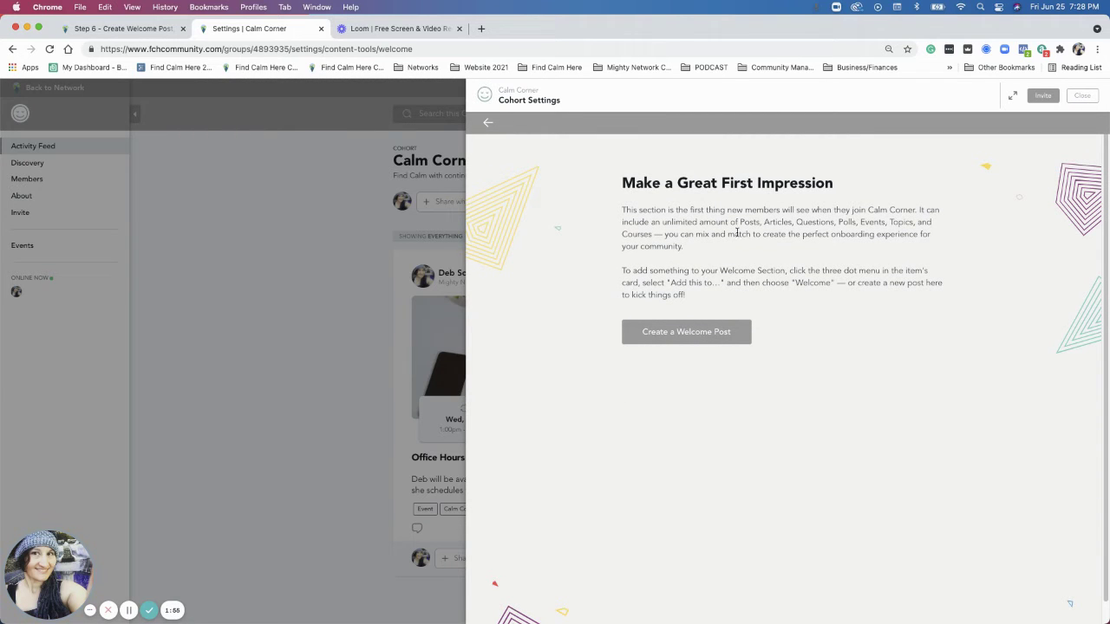
left_click(682, 335)
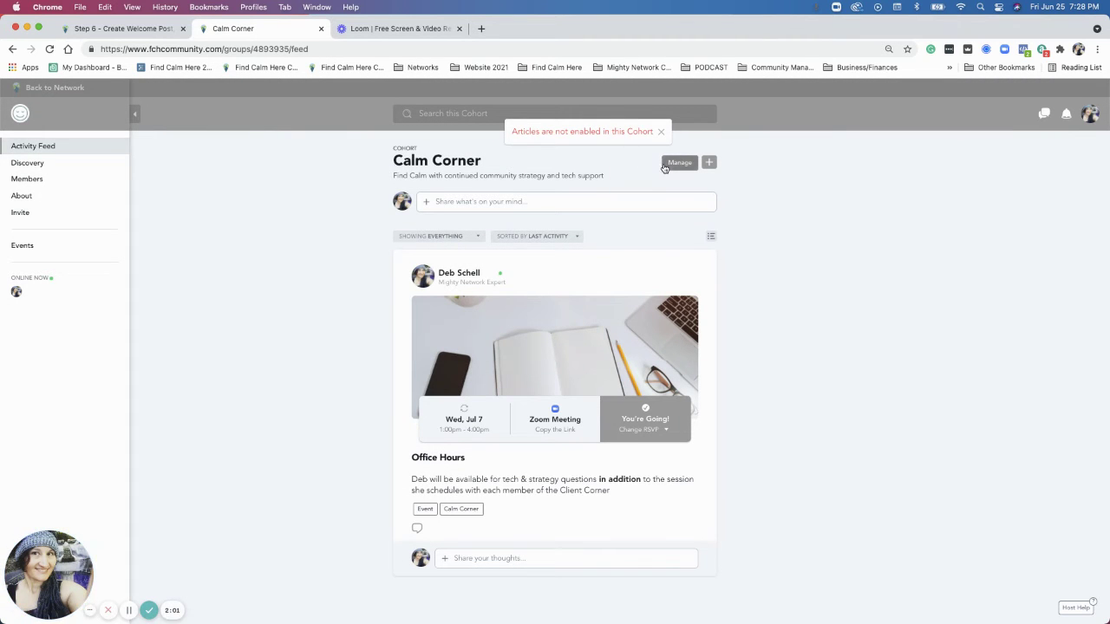
Enable Articles and Polls and Questions in the Calm Corner cohort's content settings
left_click(665, 165)
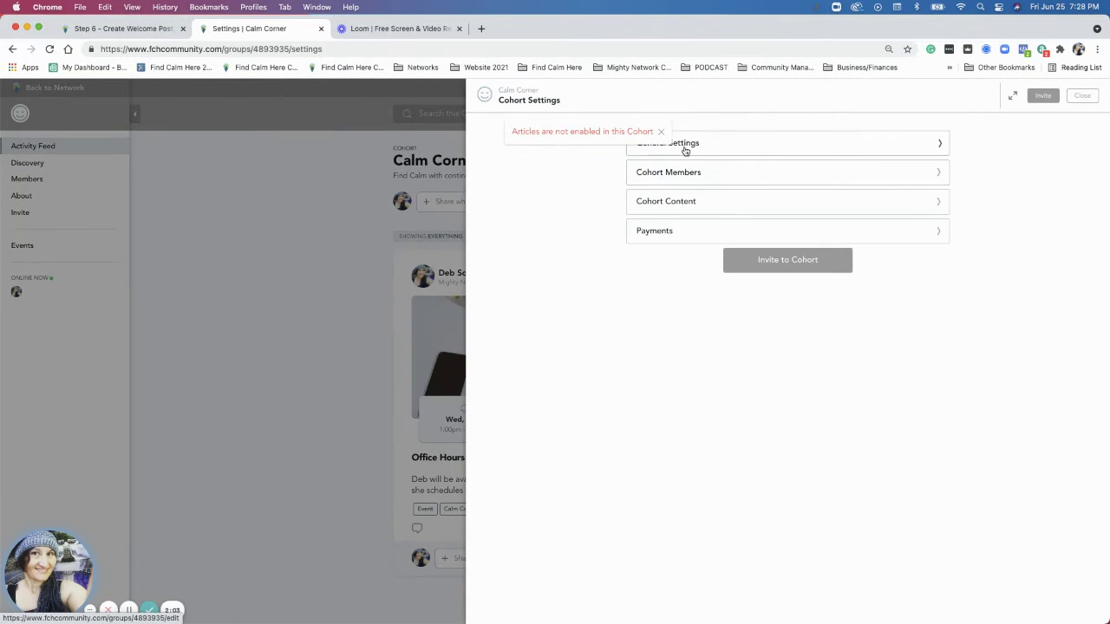
left_click(686, 148)
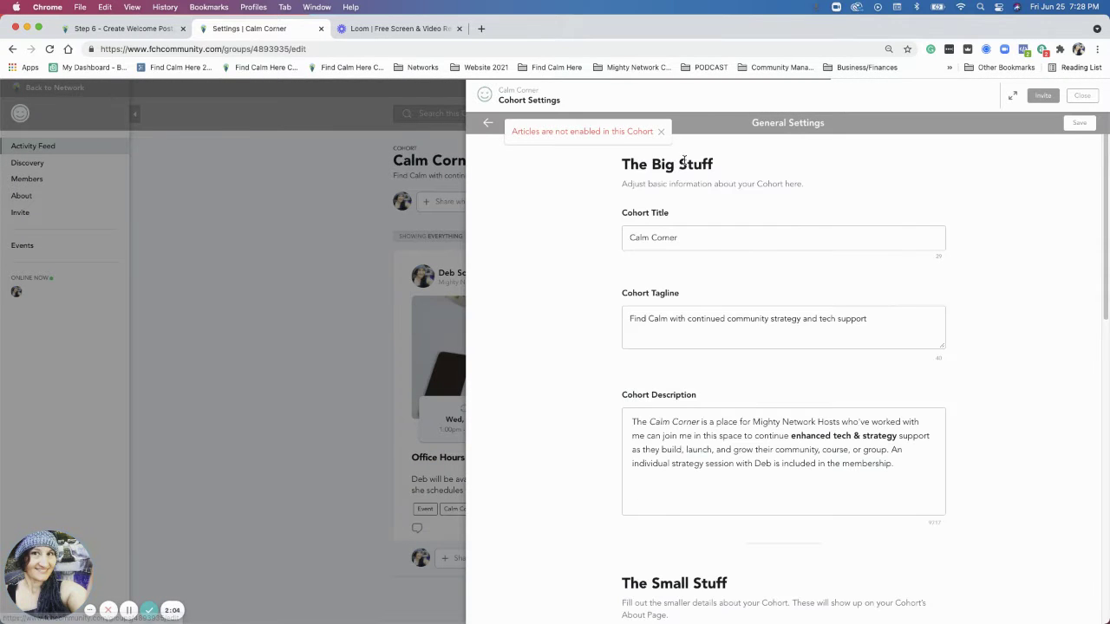
left_click(489, 127)
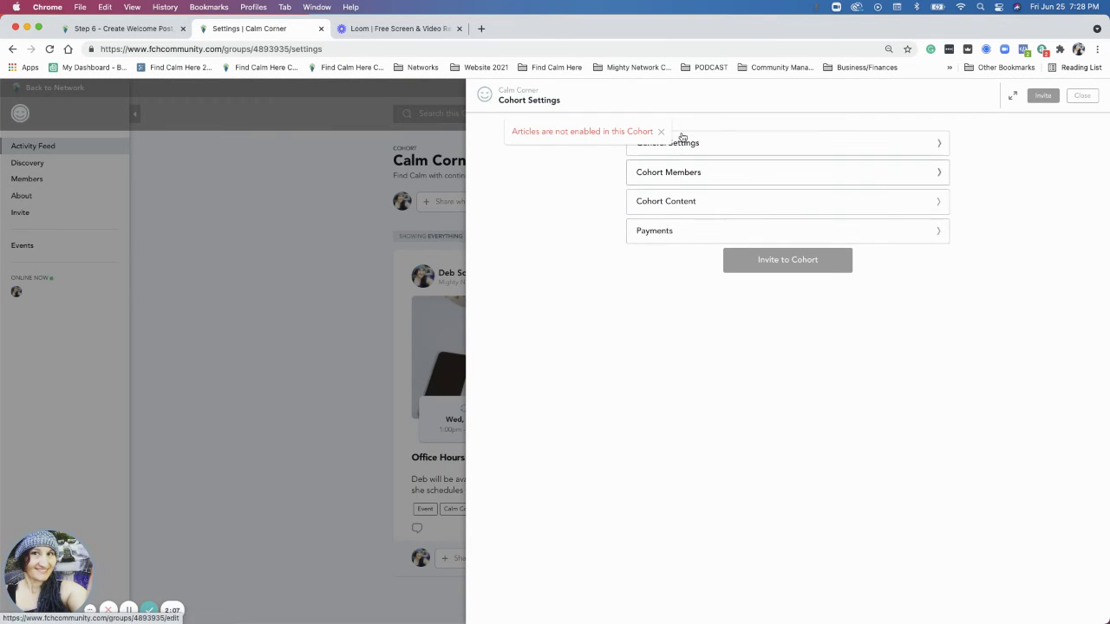
left_click(686, 200)
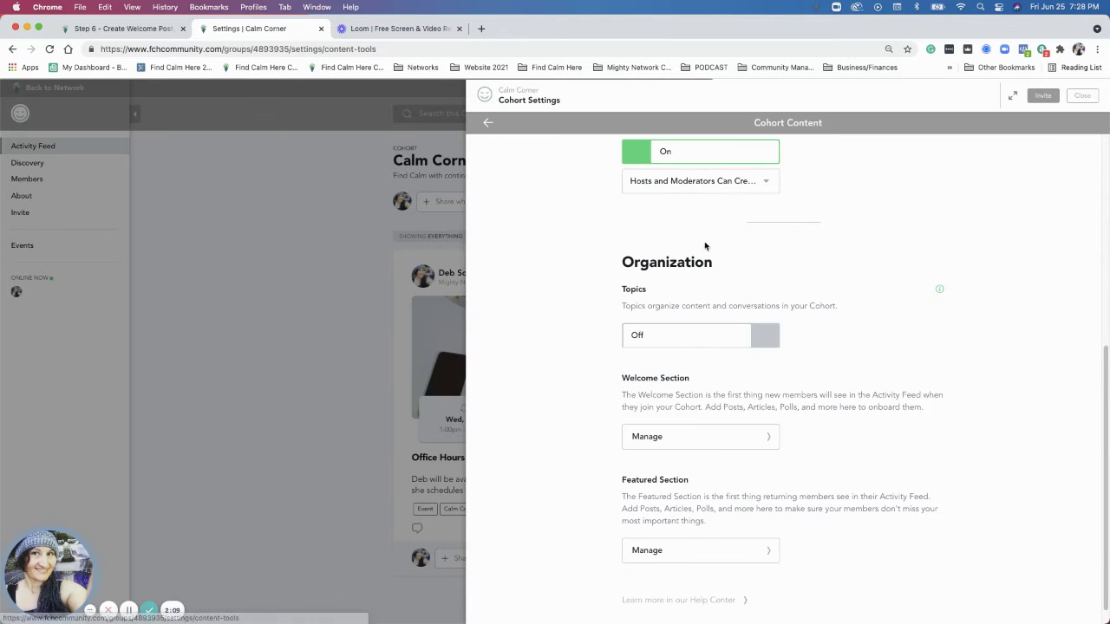
scroll(701, 269, "up", 10)
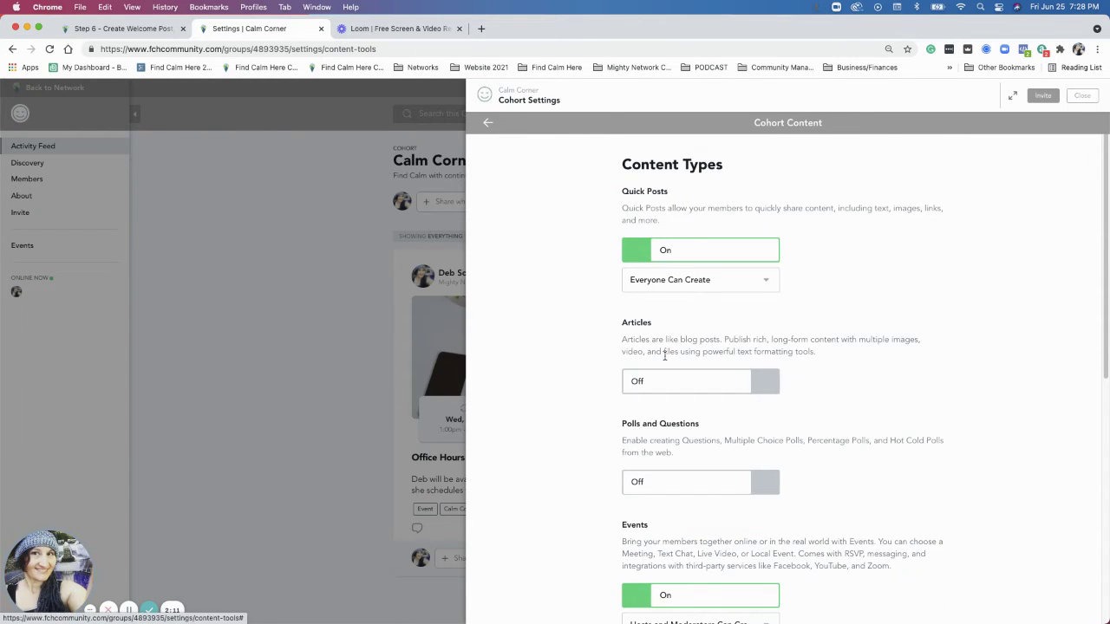
left_click(664, 382)
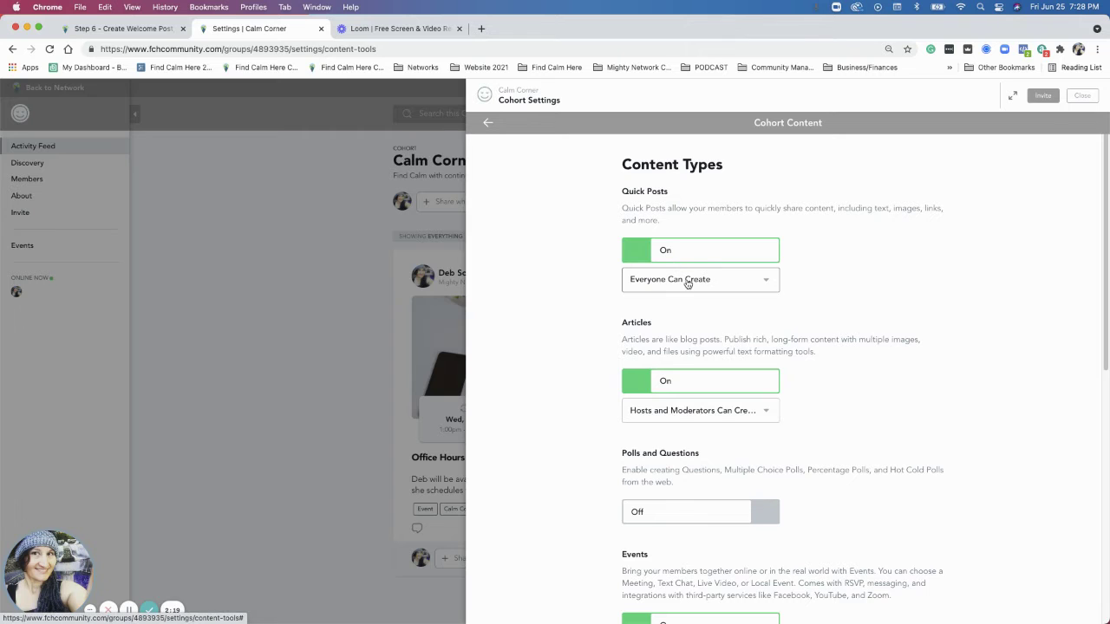
scroll(693, 286, "down", 2)
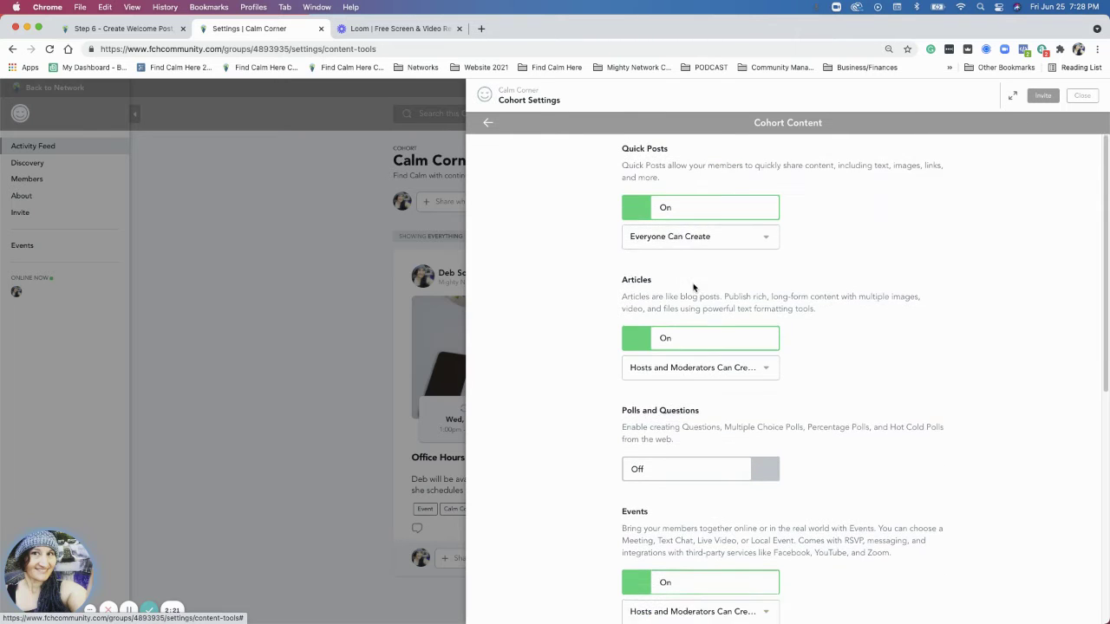
left_click(743, 464)
Create a welcome post draft from the cohort's Welcome Section
scroll(712, 460, "down", 1)
scroll(720, 434, "down", 5)
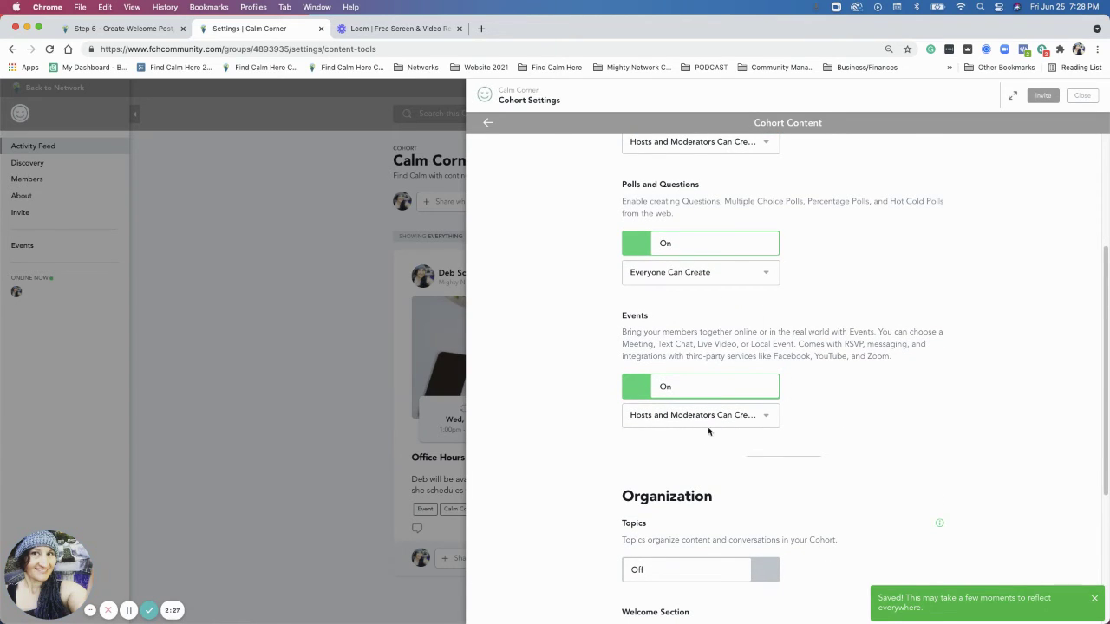
scroll(744, 468, "down", 3)
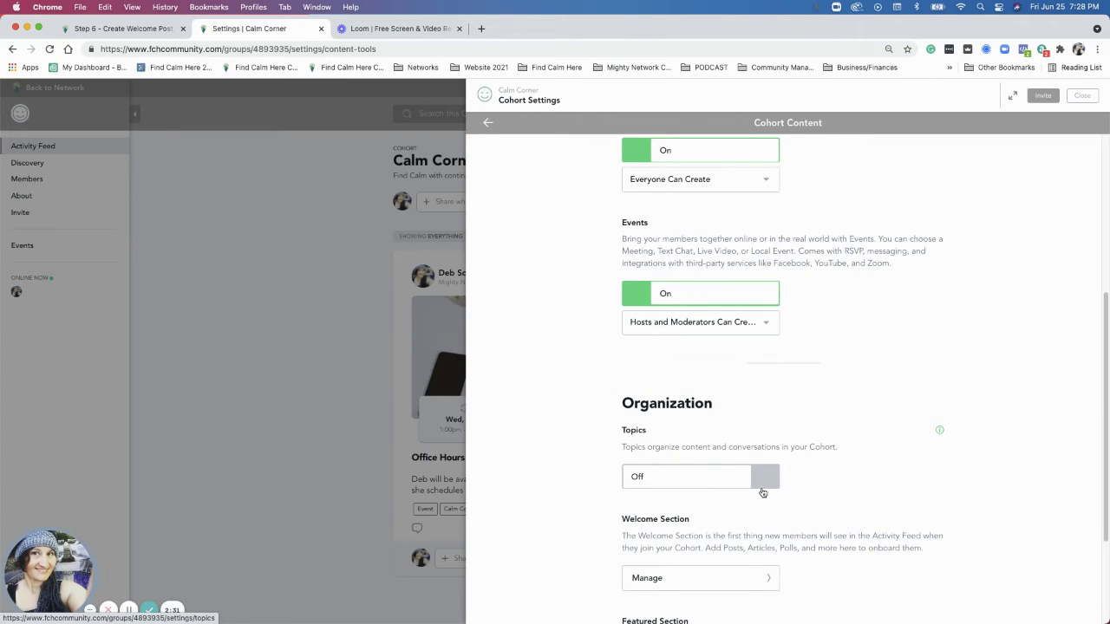
scroll(762, 493, "down", 3)
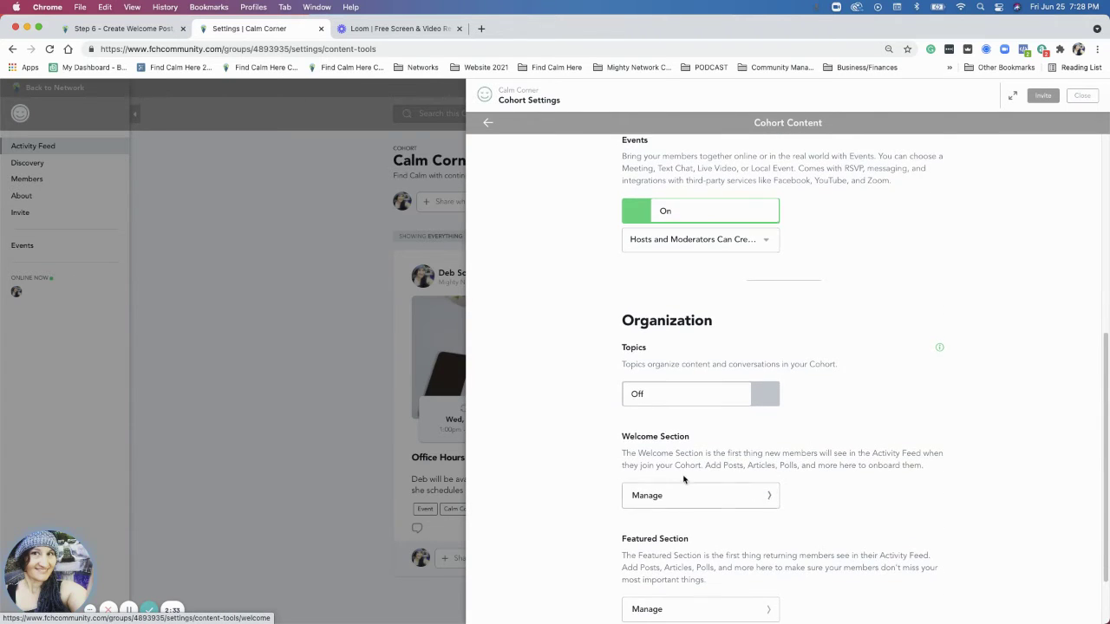
scroll(702, 402, "down", 3)
left_click(666, 417)
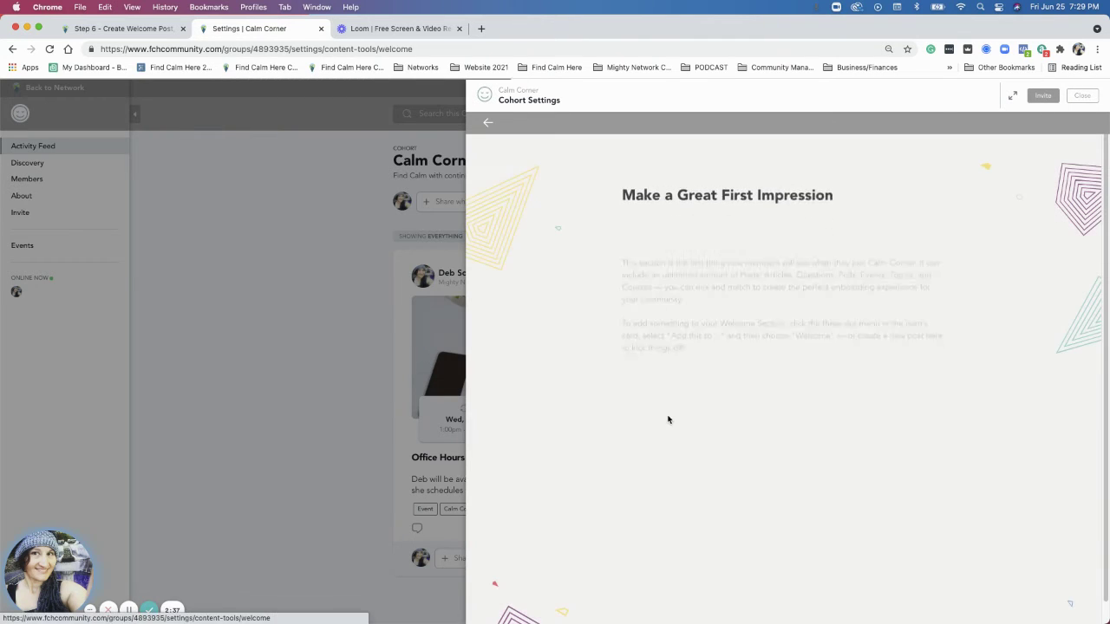
left_click(680, 338)
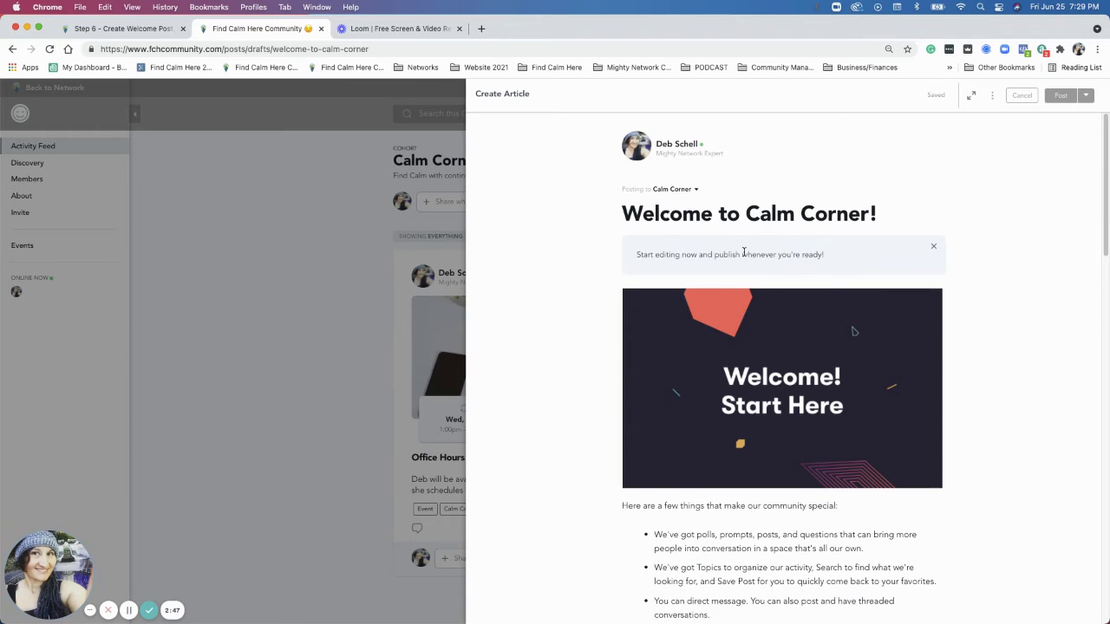
Replace the "Welcome! Start Here" banner in the draft with the image Calm Corner (1).png from the FCH Community folder
left_click_drag(764, 248, 862, 219)
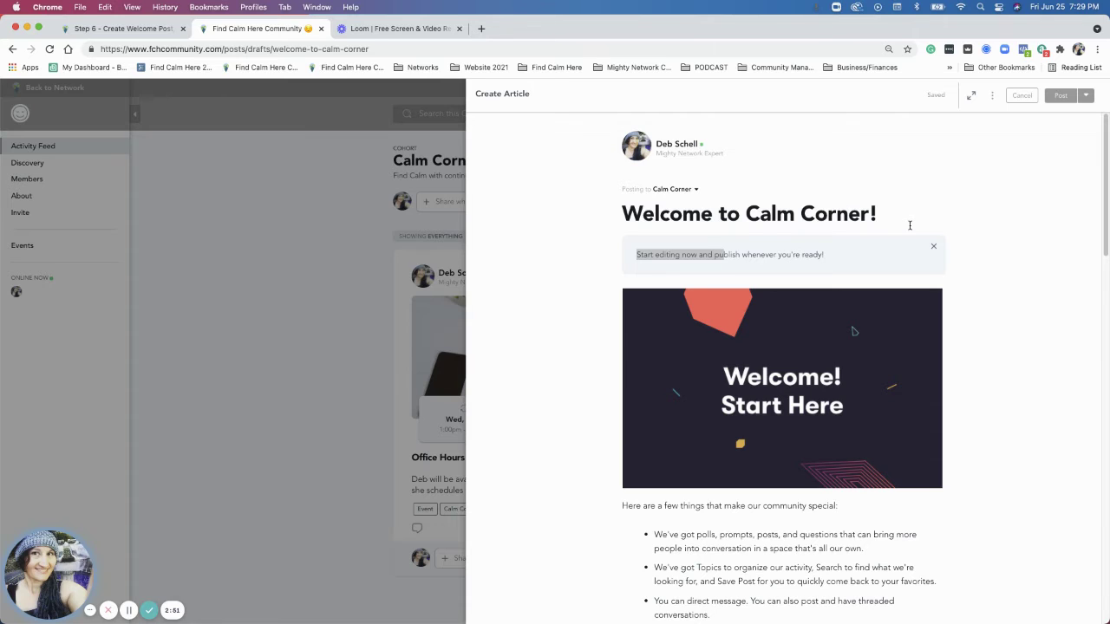
left_click(841, 338)
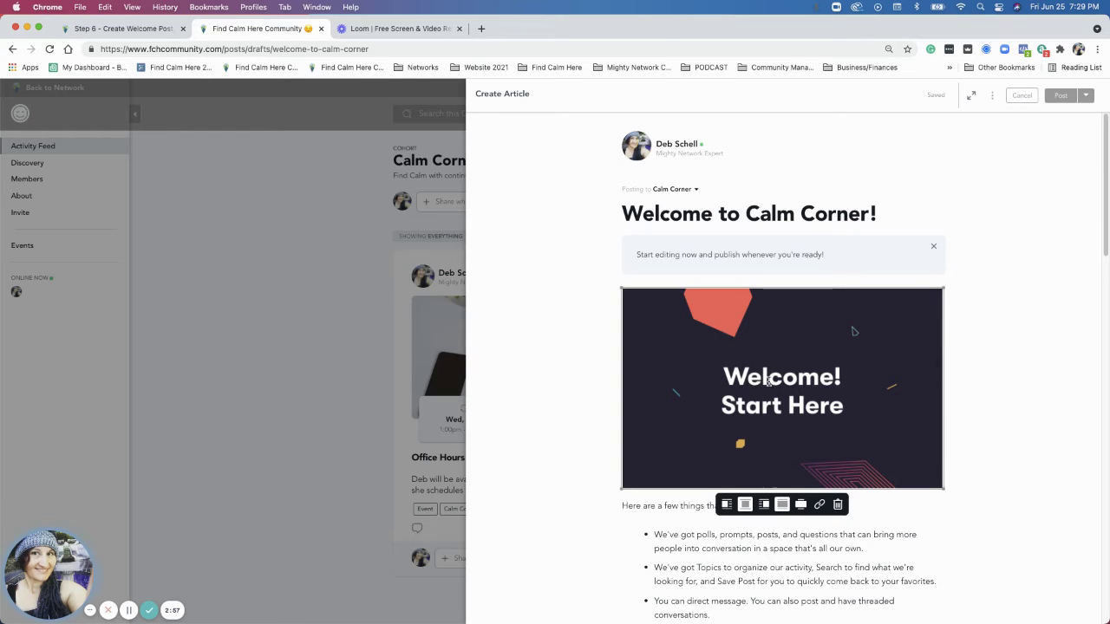
key("BackSpace")
left_click(610, 295)
left_click(631, 296)
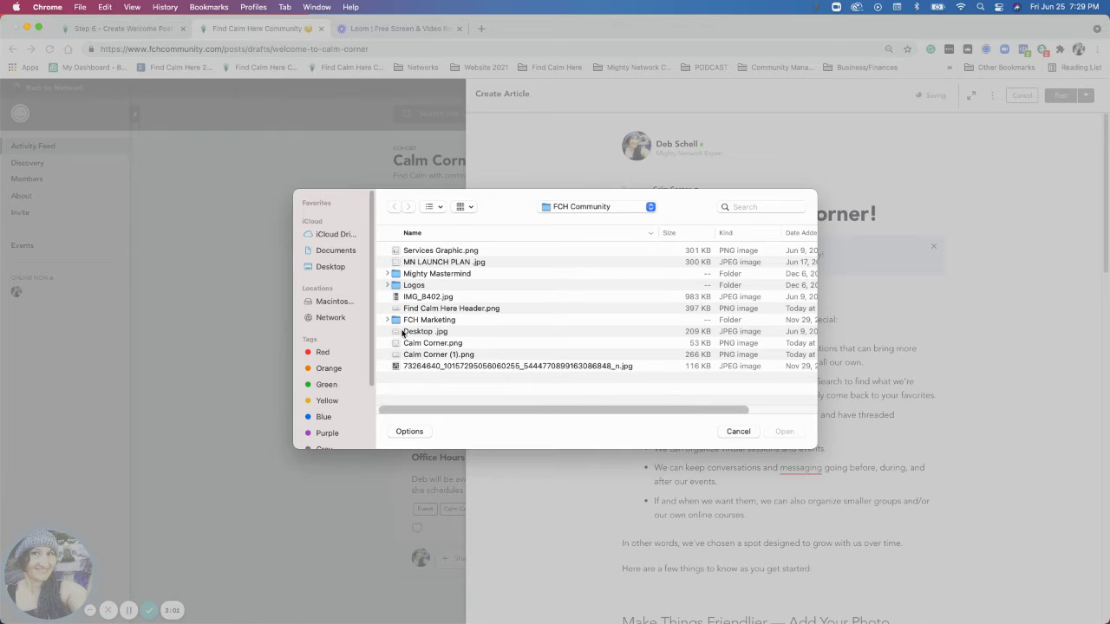
left_click(412, 344)
left_click(424, 355)
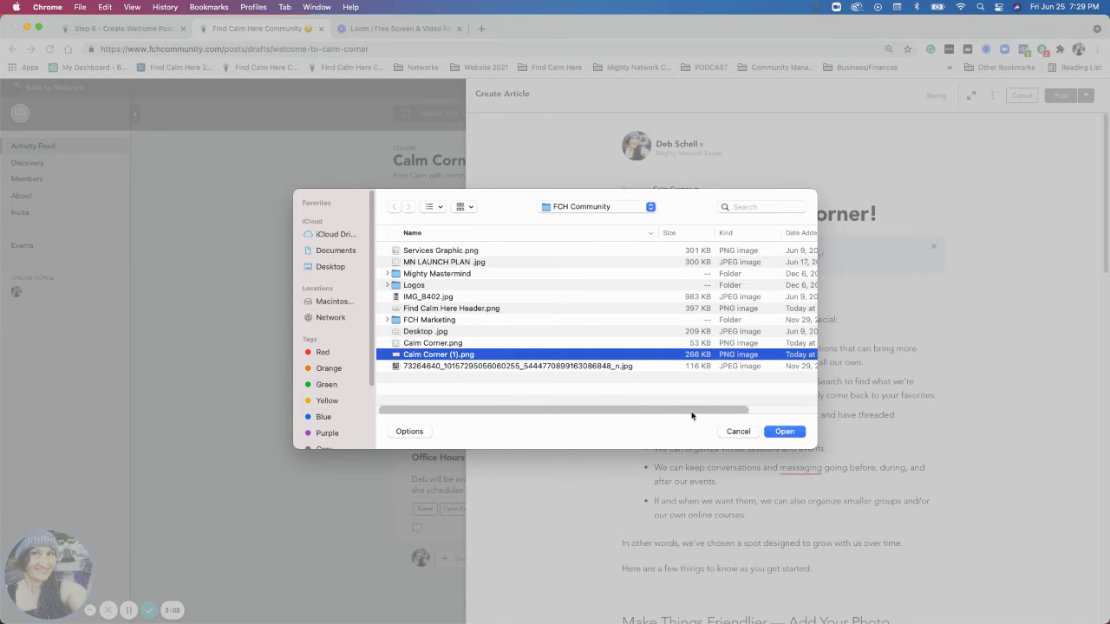
left_click(783, 432)
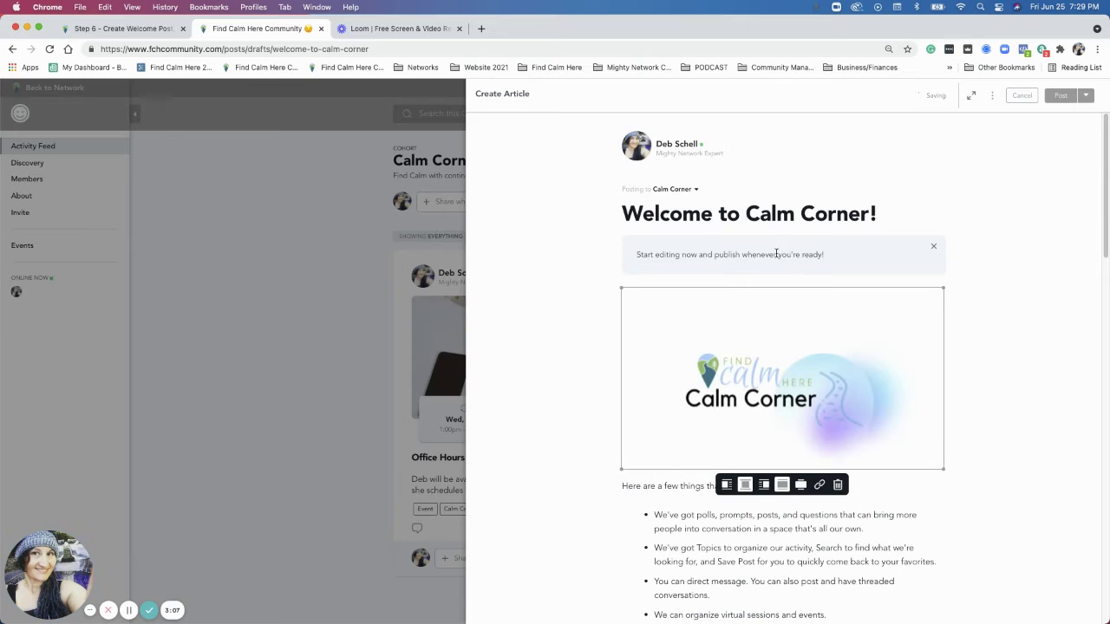
Remove the "Start editing now and publish whenever you're ready!" notice below the article title
triple_click(717, 255)
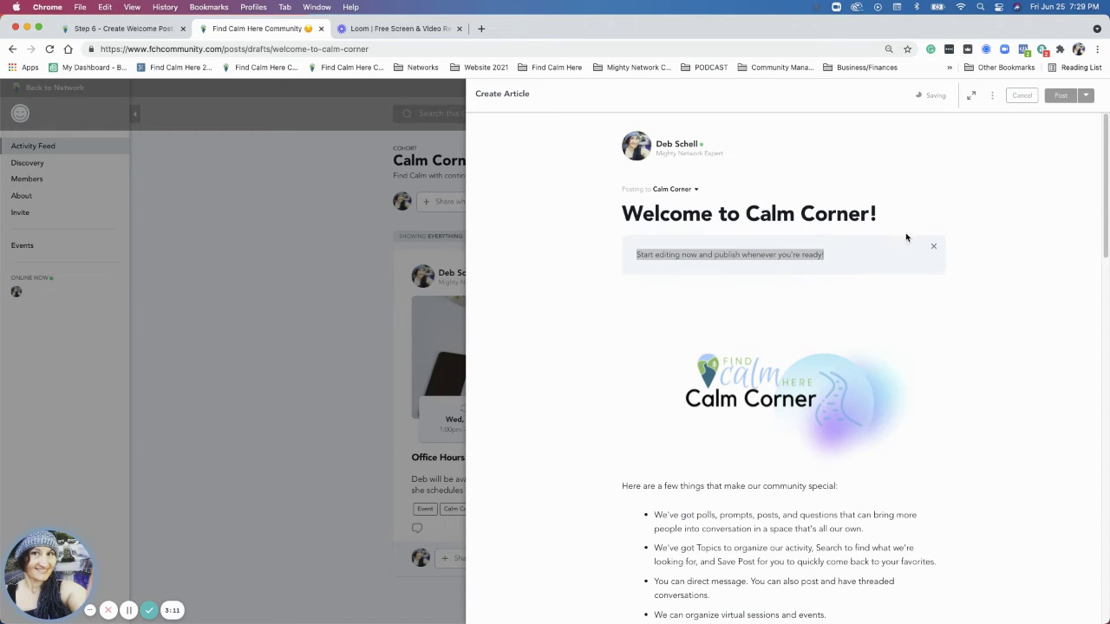
left_click(933, 248)
left_click(751, 251)
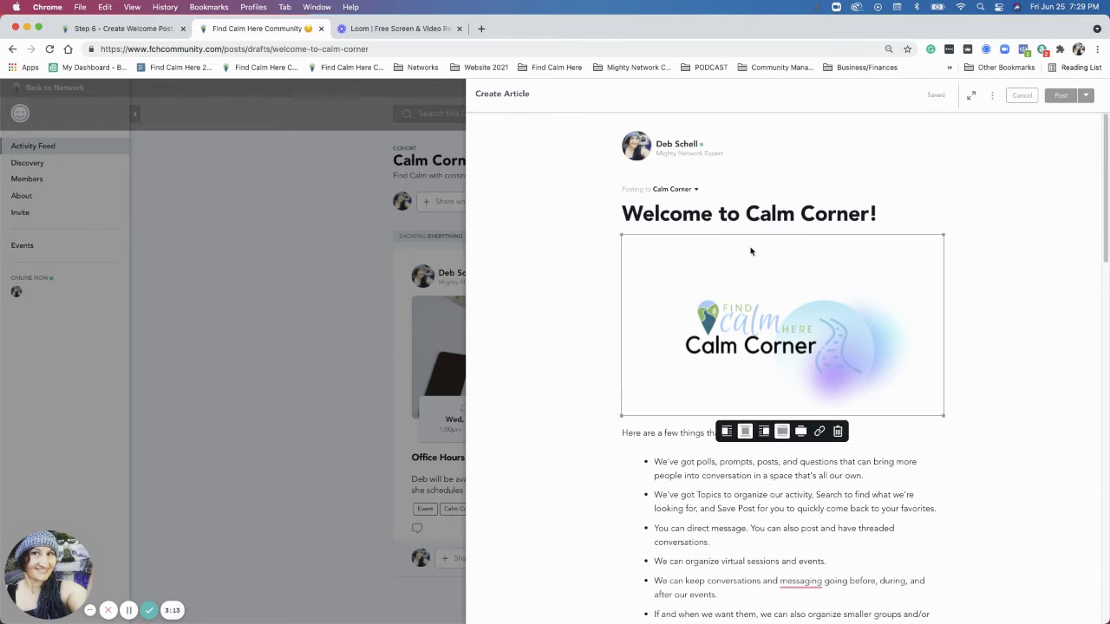
Format the intro text and bullet list, through "Here are a few things to know as you get started:", as Heading 3
left_click(652, 432)
scroll(632, 285, "down", 3)
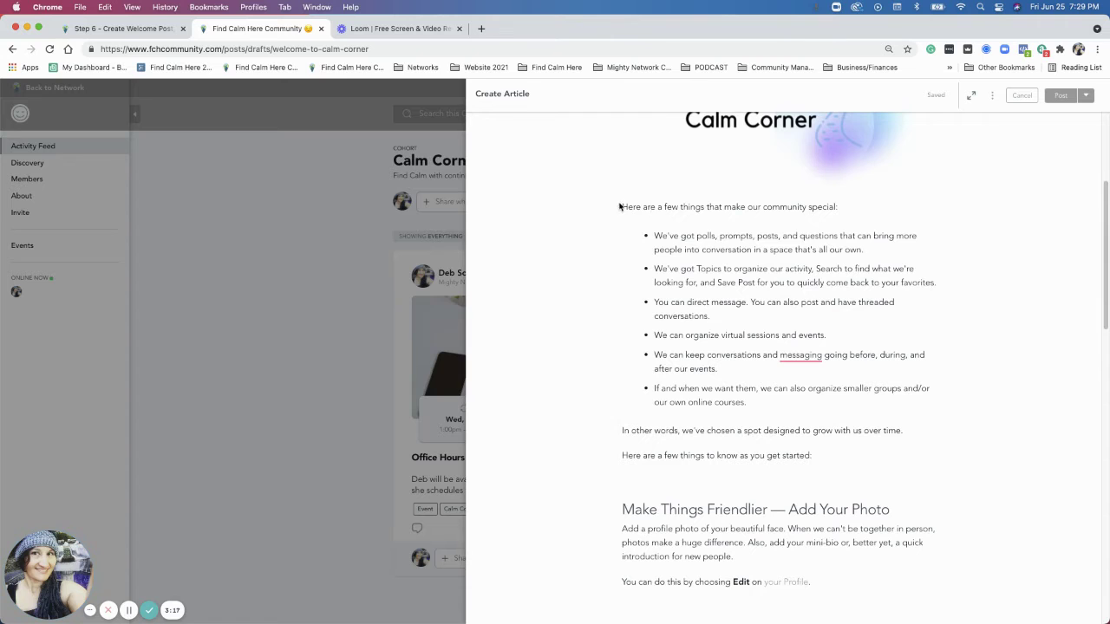
left_click_drag(624, 207, 878, 450)
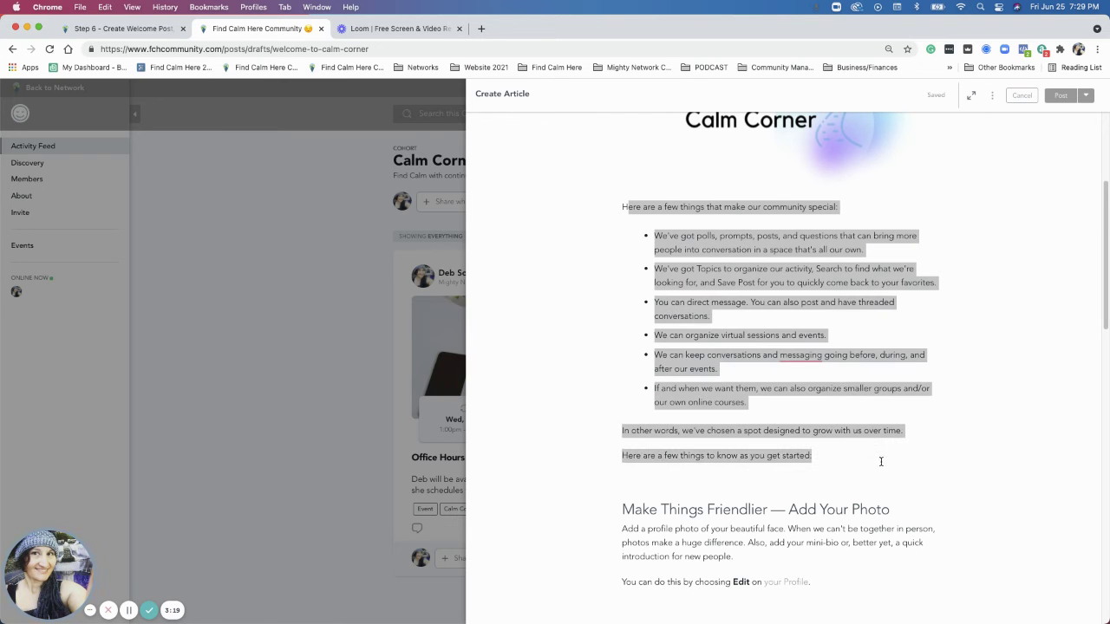
left_click(804, 183)
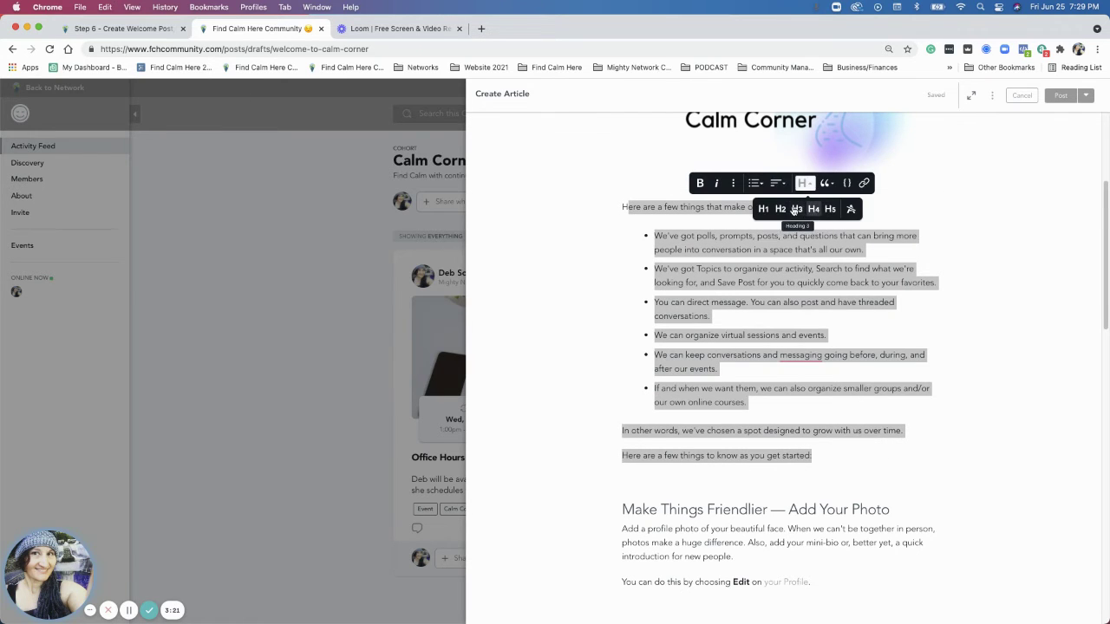
left_click(794, 209)
left_click(803, 322)
scroll(716, 260, "up", 1)
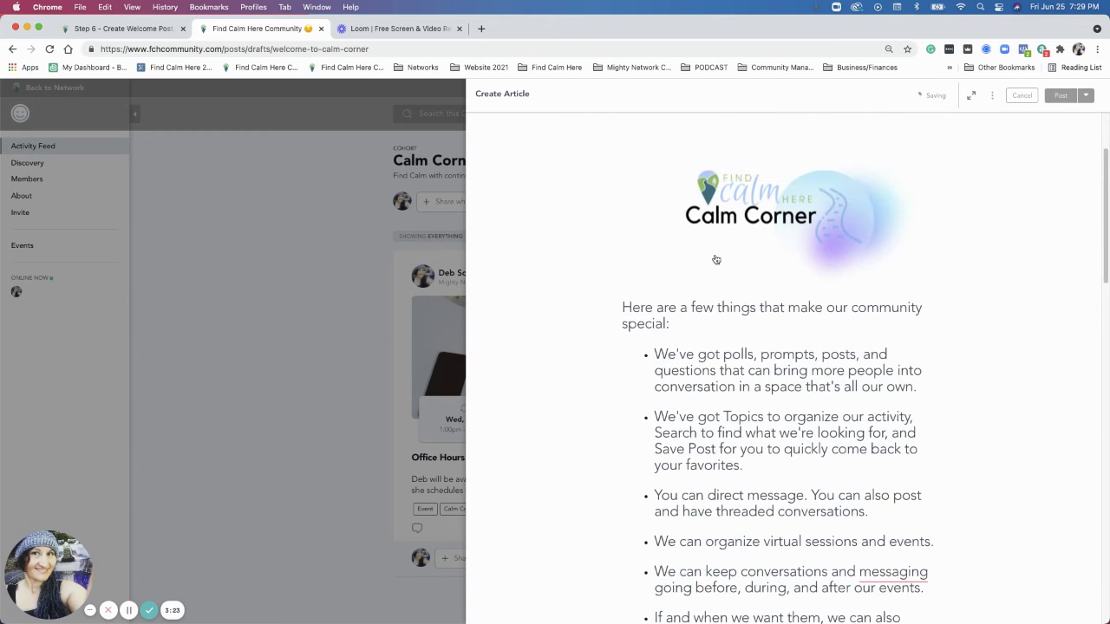
scroll(716, 259, "up", 3)
scroll(725, 366, "down", 2)
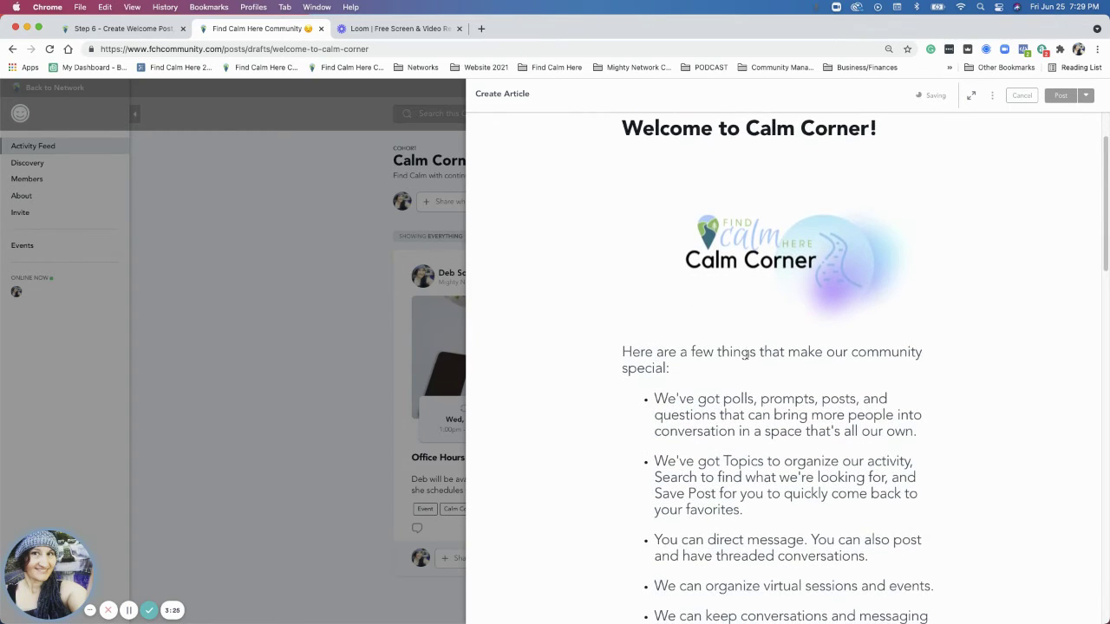
Review the bullet list under "Here are a few things that make our community special:" for points that do not suit the cohort
scroll(713, 372, "down", 1)
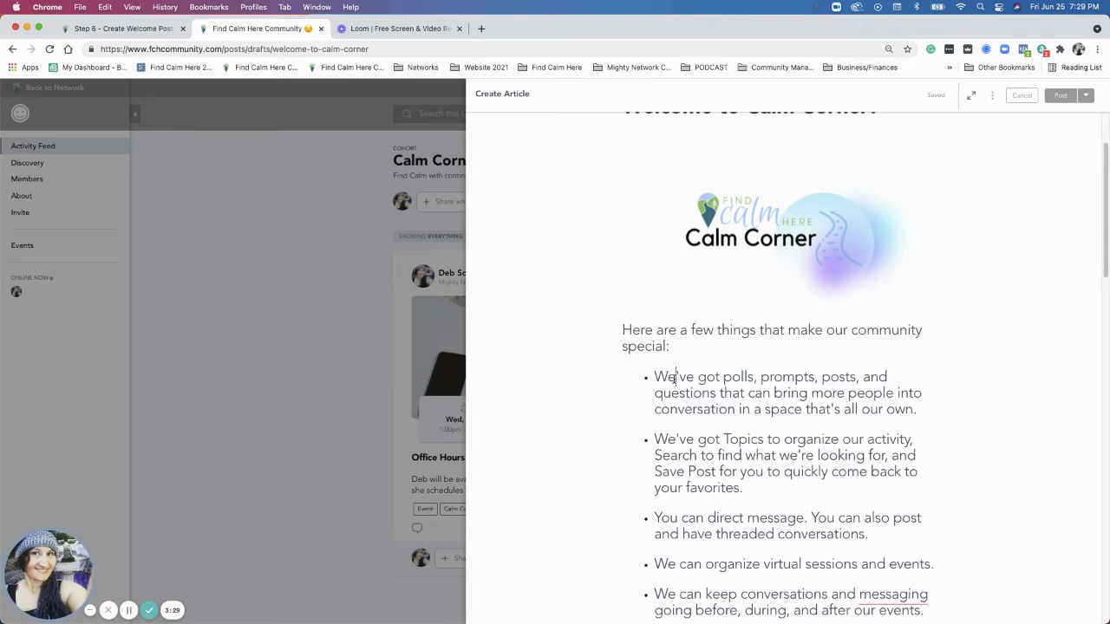
left_click_drag(675, 376, 789, 559)
scroll(785, 560, "down", 2)
left_click(784, 540)
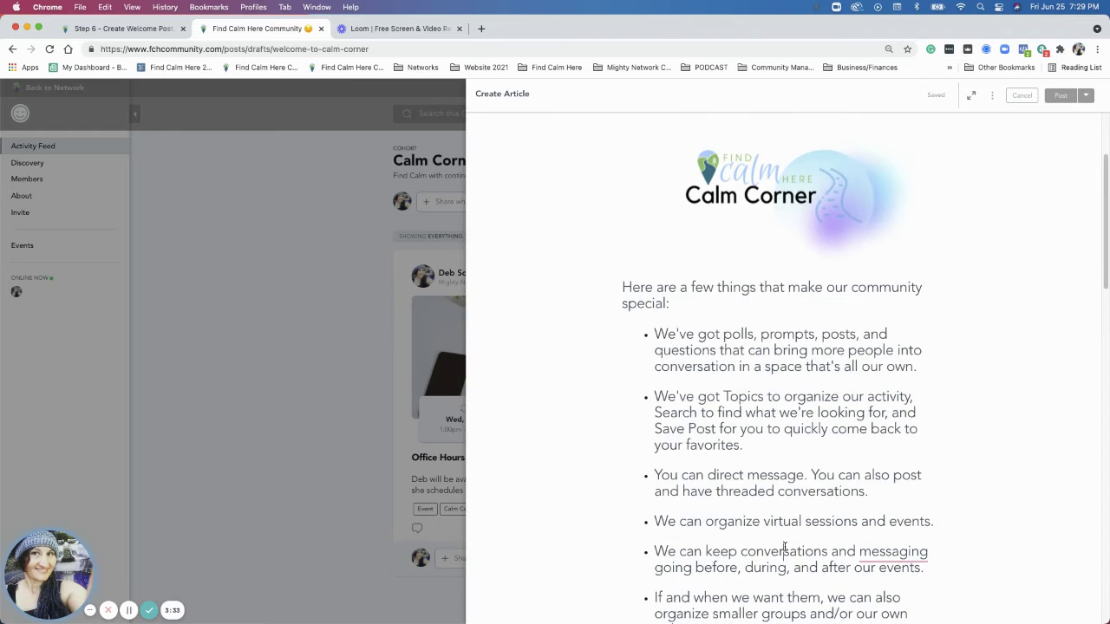
scroll(781, 534, "down", 1)
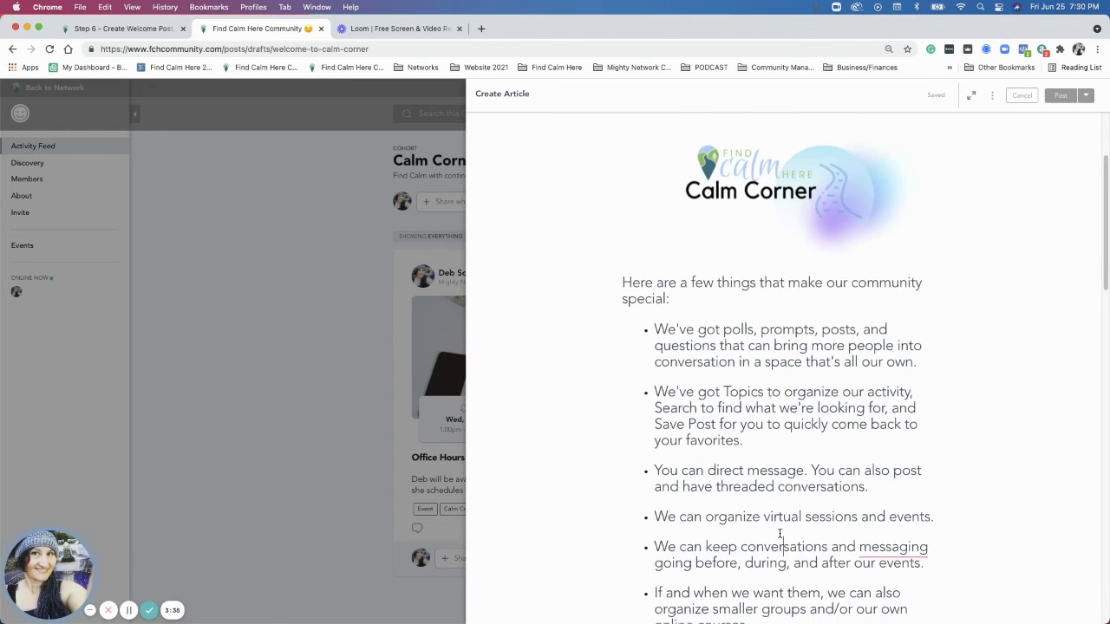
scroll(780, 534, "down", 1)
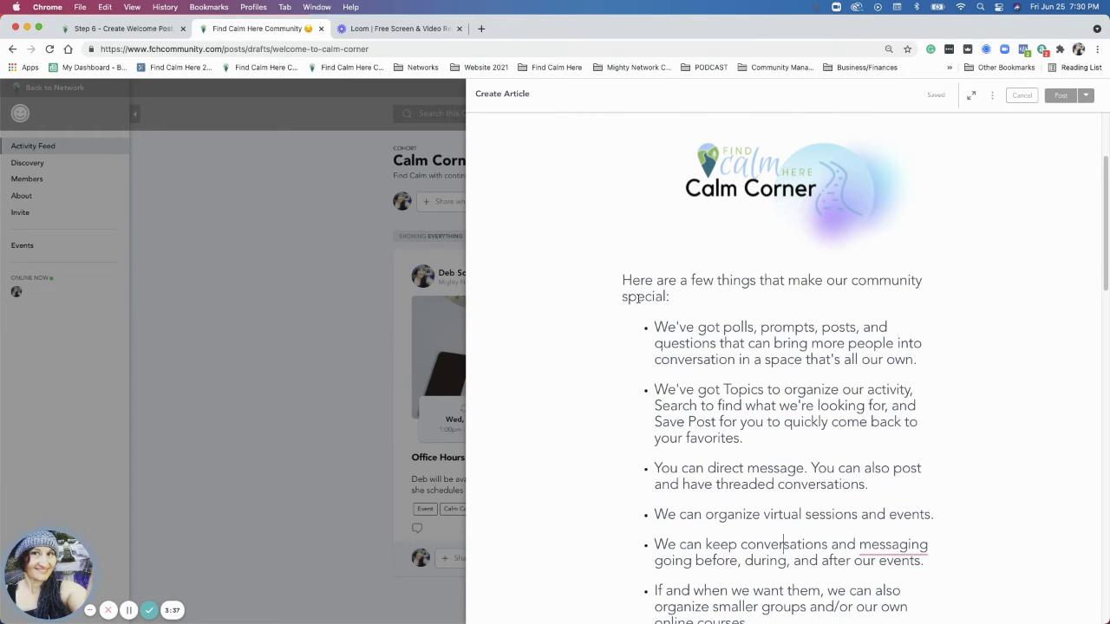
left_click_drag(670, 317, 918, 363)
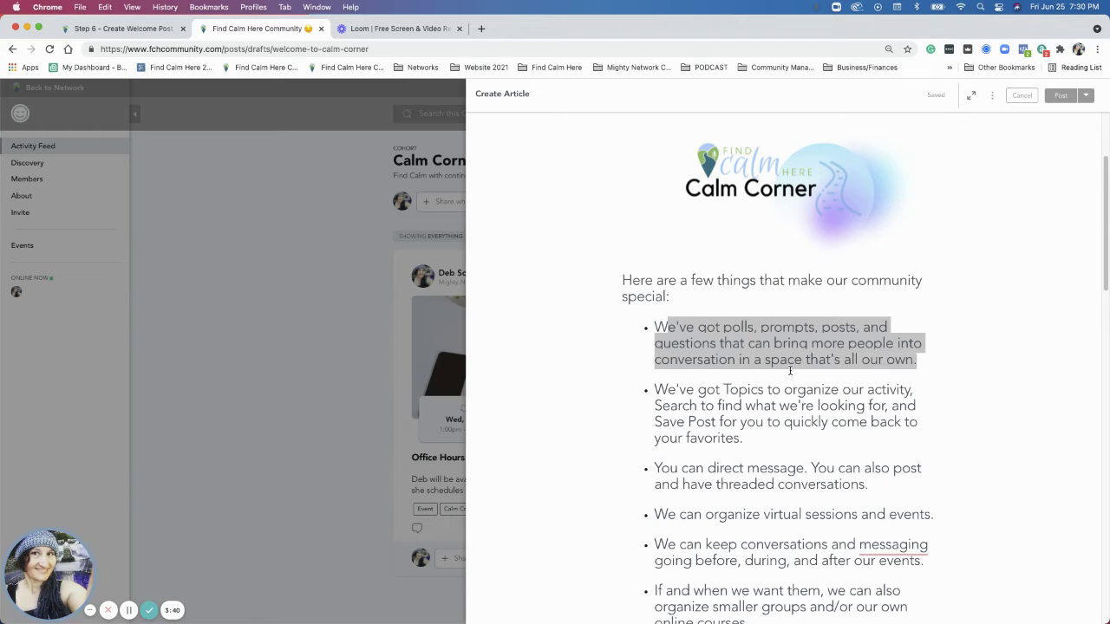
left_click(848, 358)
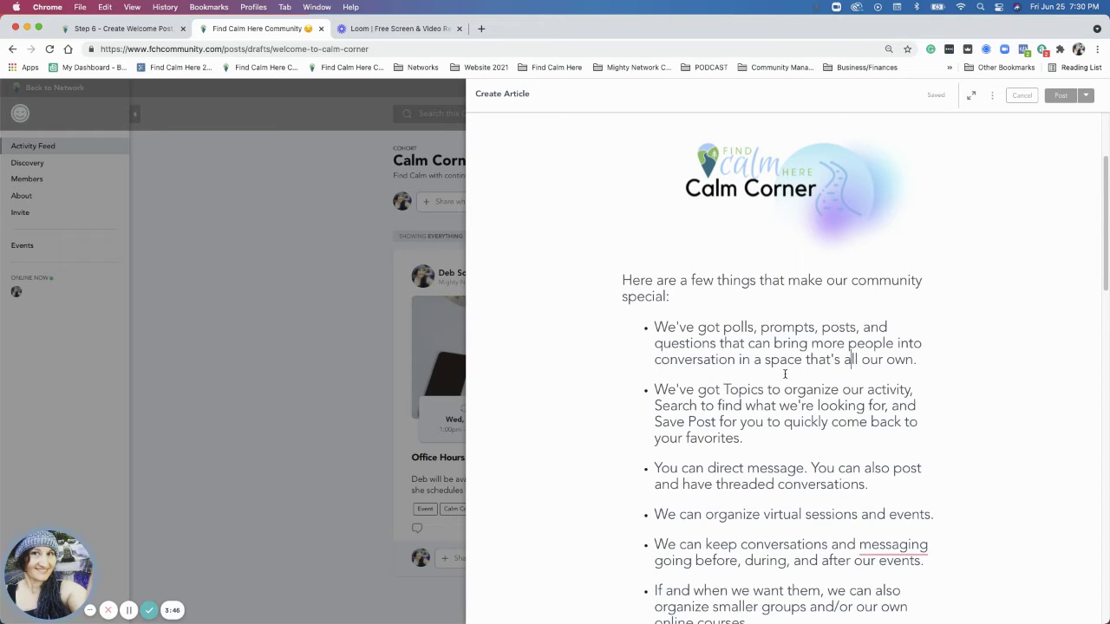
Delete the bullets about polls and prompts, Topics and Search, and organizing virtual sessions and events
left_click_drag(647, 329, 946, 451)
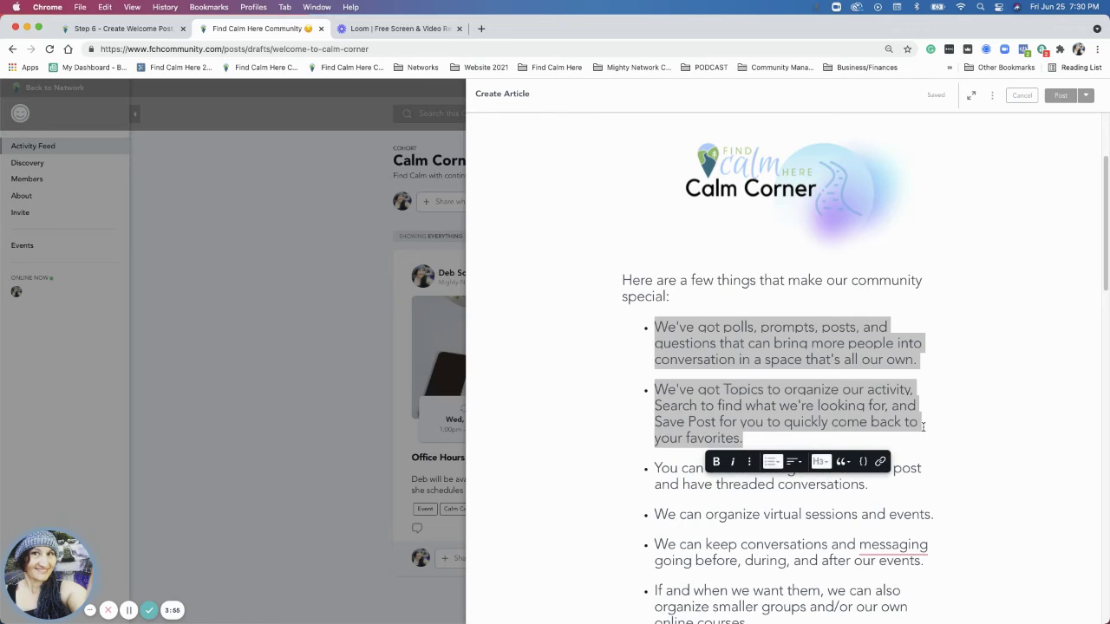
key("BackSpace")
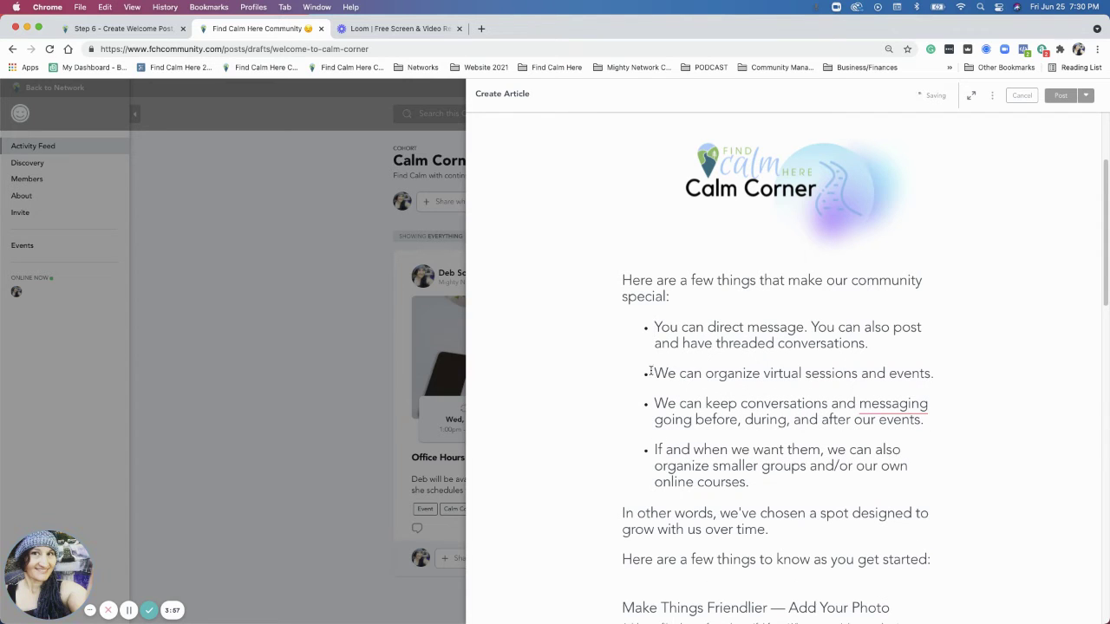
left_click_drag(656, 374, 934, 365)
key("BackSpace")
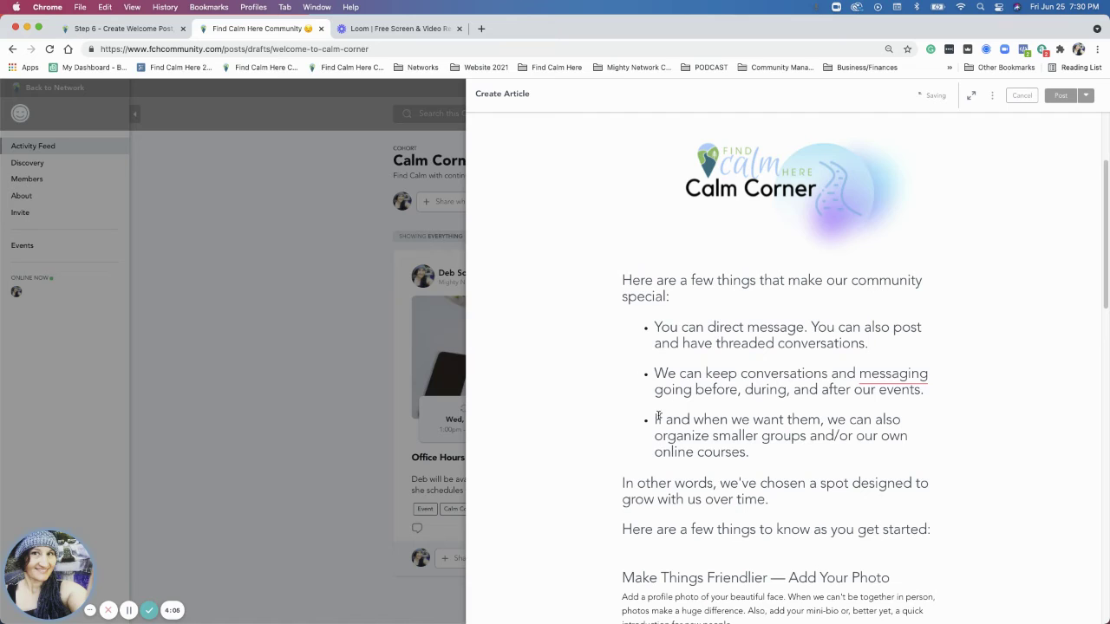
Review the last bullet, the closing intro lines and the "Make Things Friendlier — Add Your Photo" section
left_click_drag(656, 419, 793, 453)
scroll(793, 437, "down", 1)
left_click(792, 437)
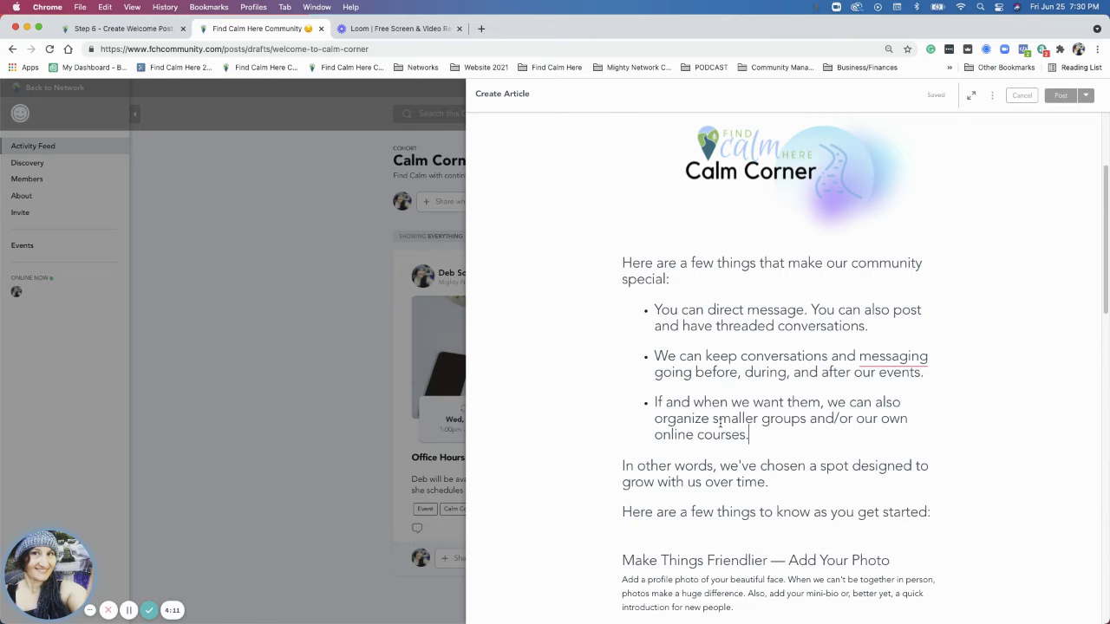
scroll(720, 421, "down", 5)
left_click_drag(634, 461, 802, 489)
left_click(803, 488)
scroll(790, 494, "down", 4)
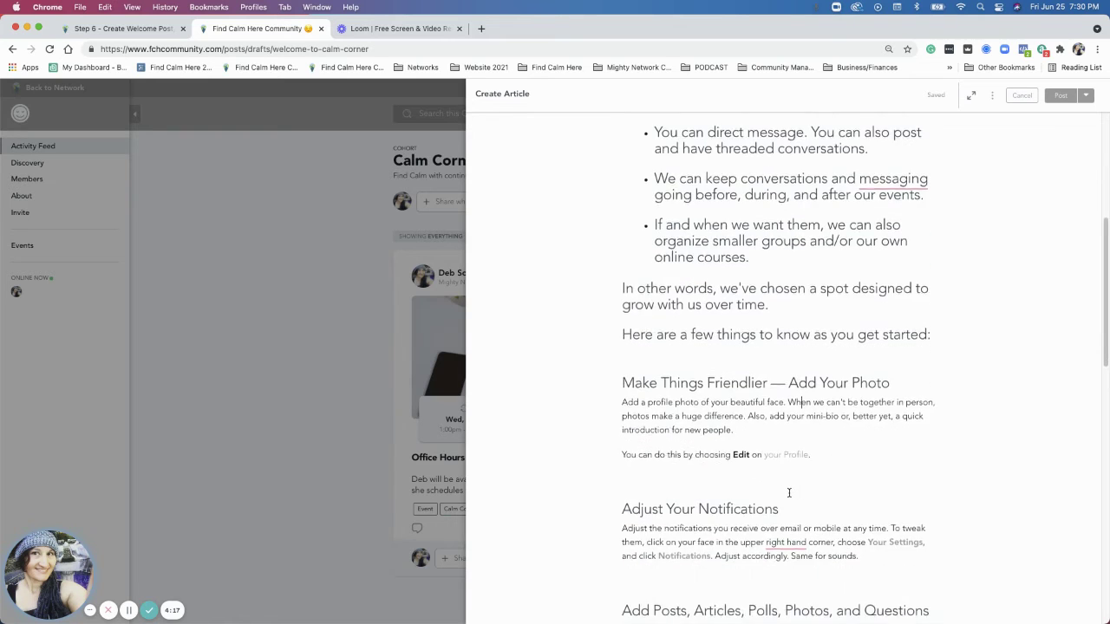
scroll(782, 492, "down", 3)
scroll(676, 436, "down", 1)
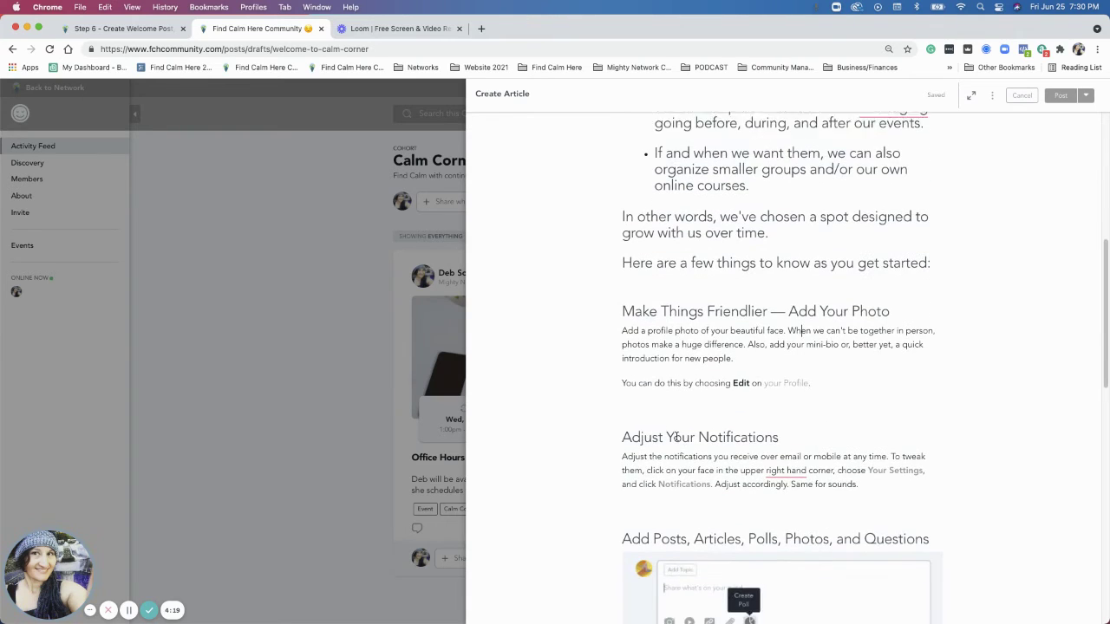
Correct the notifications paragraph to "right-hand corner" and "Choose" using the suggested corrections
right_click(785, 459)
left_click(778, 465)
right_click(851, 459)
left_click(859, 474)
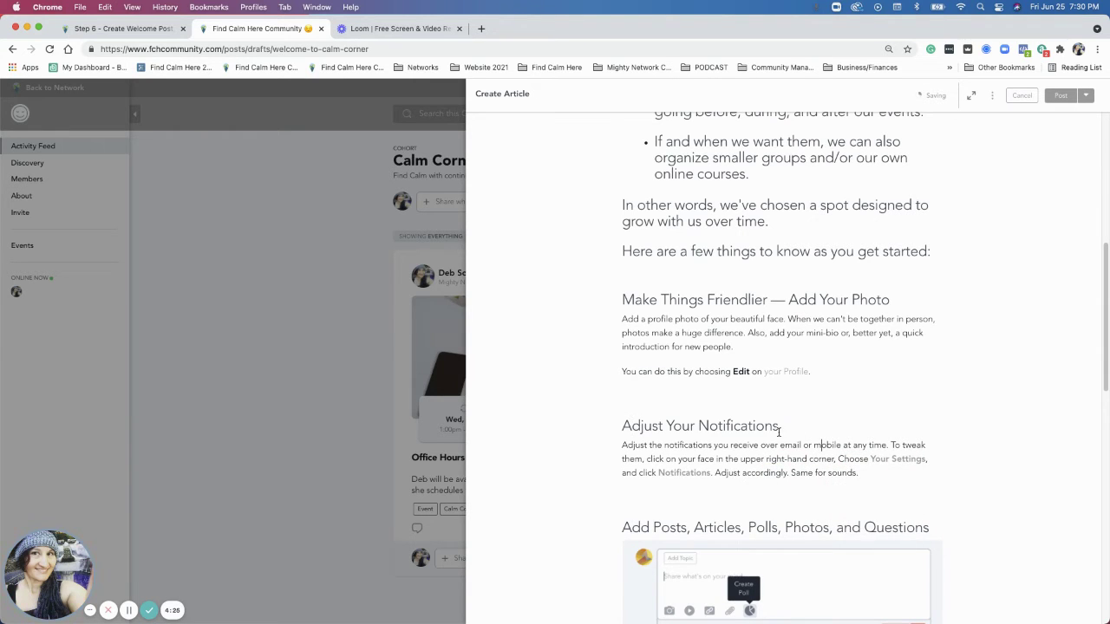
Format the "Adjust Your Notifications" title as Heading 1
triple_click(761, 425)
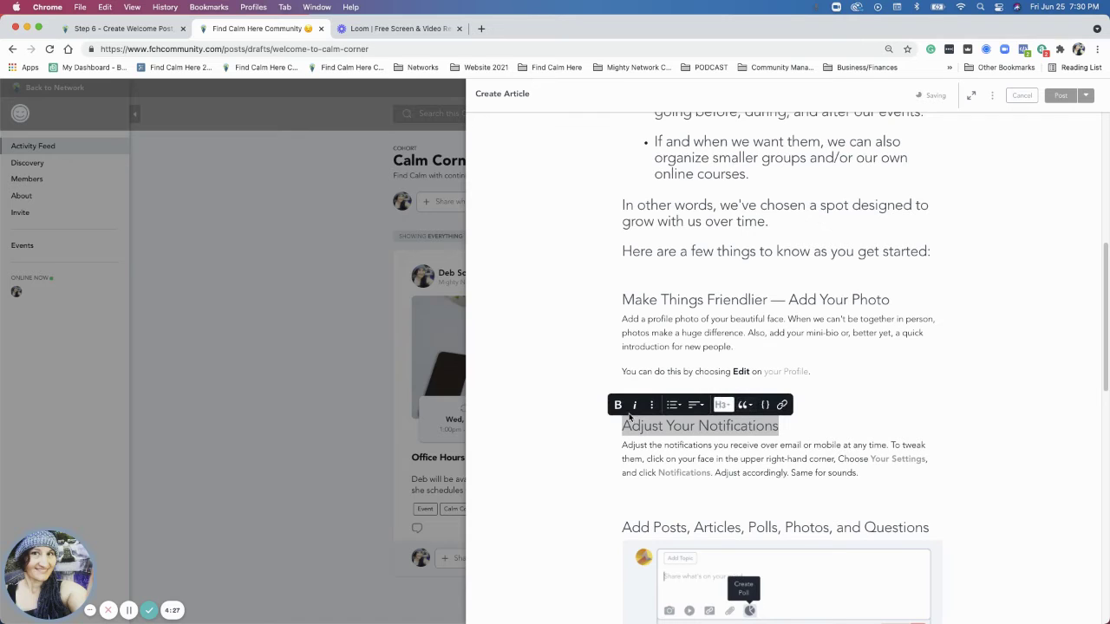
left_click(723, 405)
left_click(682, 430)
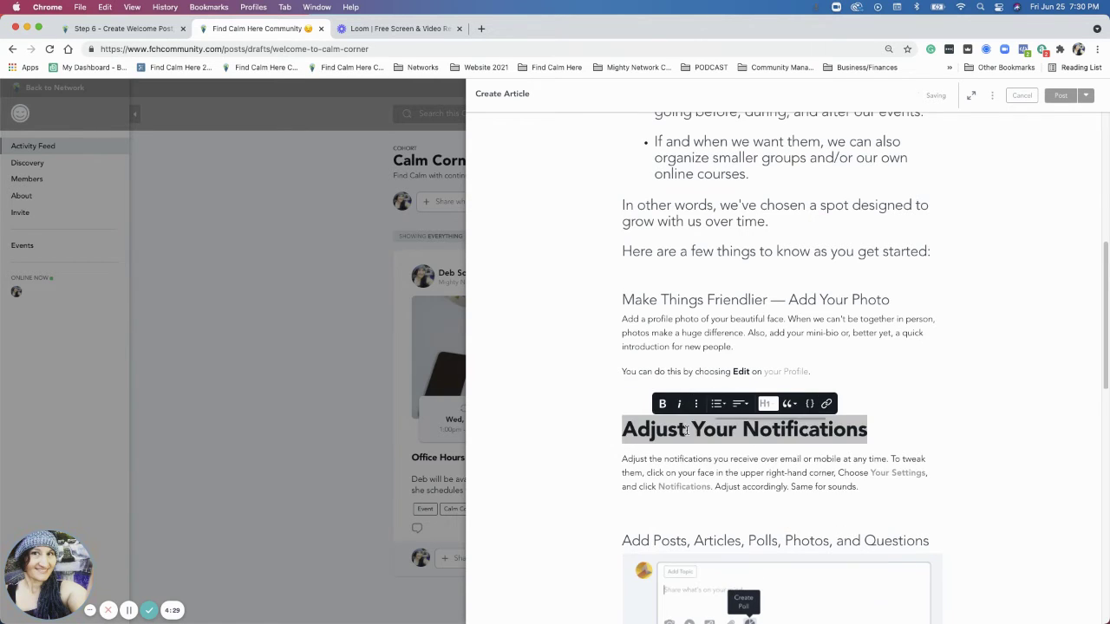
left_click(719, 431)
Delete the "Add Posts, Articles, Polls, Photos, and Questions" heading, its image and the paragraph ending "creating a poll."
scroll(748, 436, "down", 3)
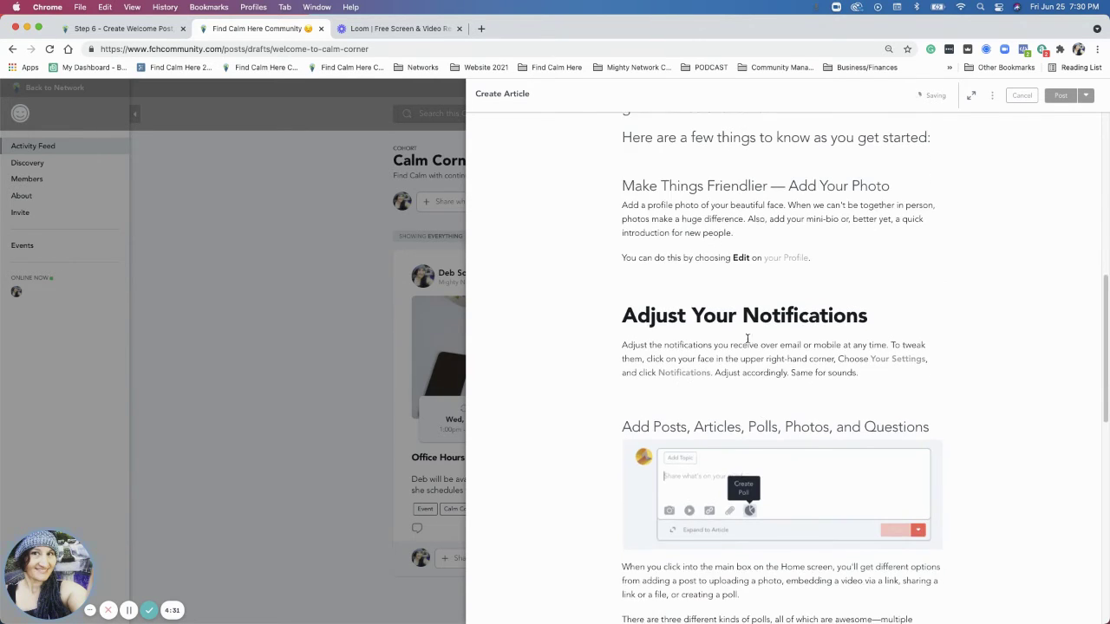
scroll(764, 390, "down", 2)
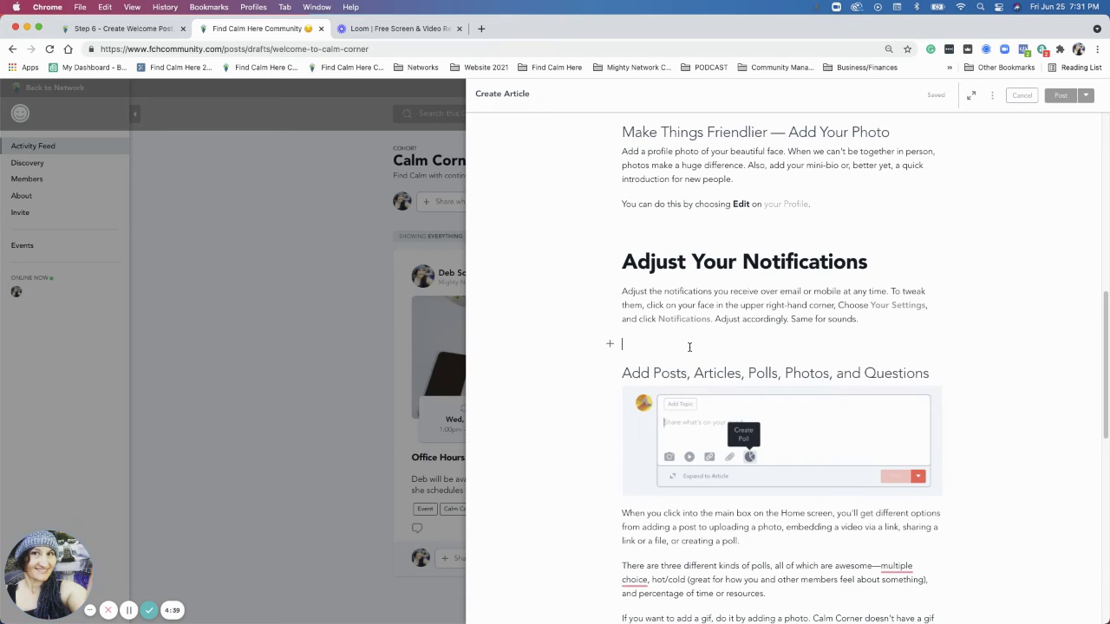
left_click_drag(694, 343, 882, 534)
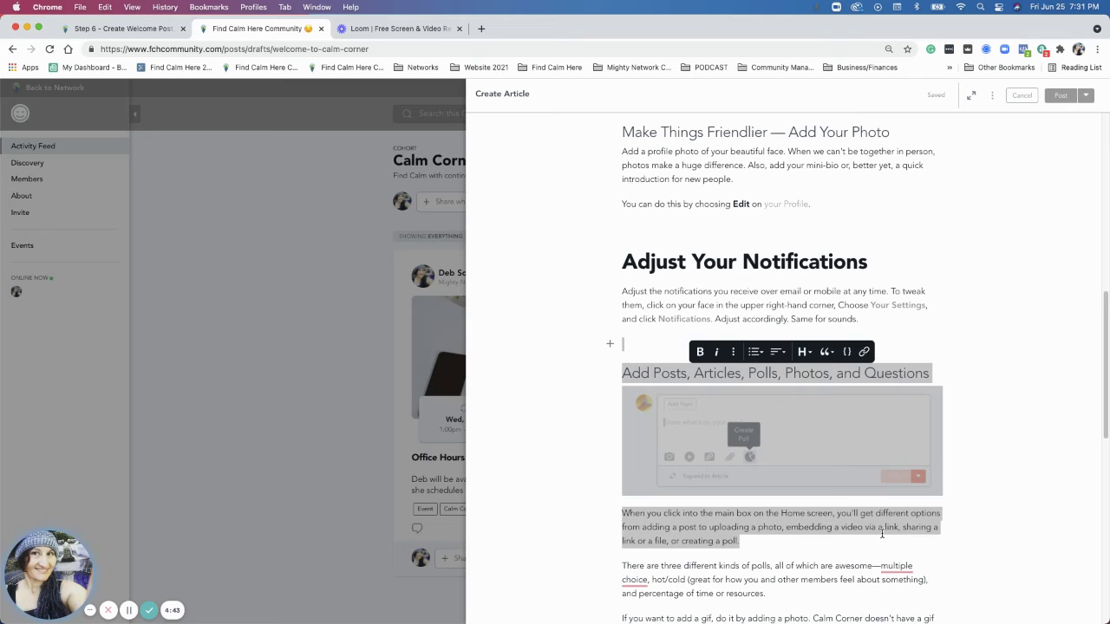
key("BackSpace")
Review the remaining article text, from the polls paragraphs through the "Use Topics" and "Get the App on your Phone" sections
left_click_drag(657, 334, 870, 482)
mouse_move(888, 492)
left_click(865, 519)
scroll(857, 516, "down", 1)
left_click_drag(707, 483, 815, 562)
left_click(798, 552)
scroll(793, 550, "down", 3)
scroll(790, 546, "down", 6)
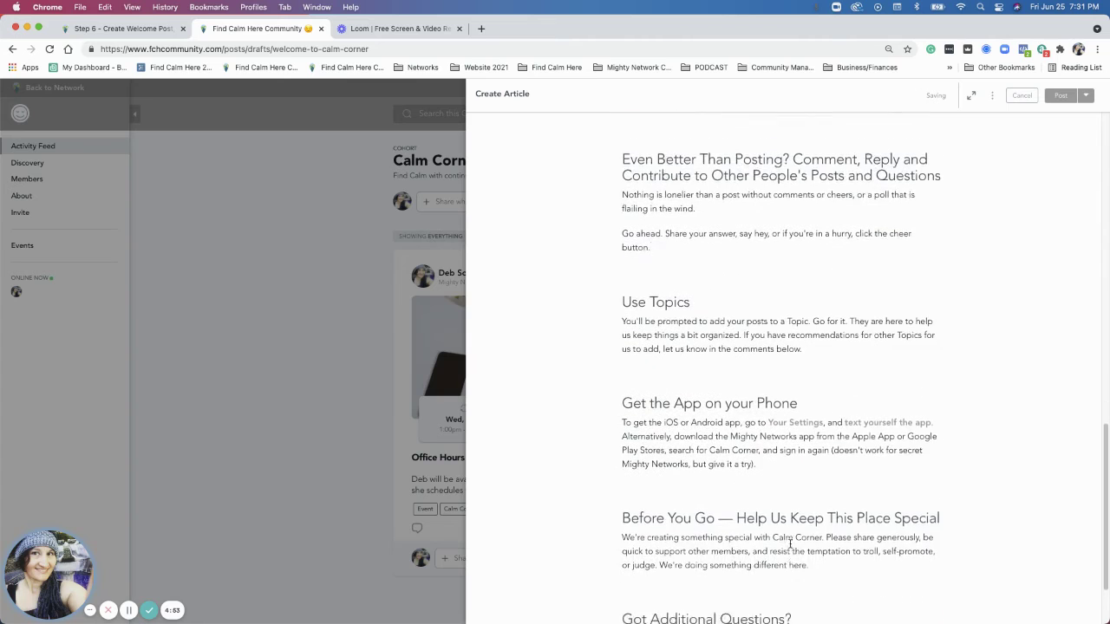
left_click_drag(645, 310, 789, 372)
left_click(771, 457)
left_click_drag(656, 418, 606, 421)
left_click(780, 497)
Format the "Before You Go — Help Us Keep This Place Special" title as Heading 1 and check the paragraph below it
double_click(642, 423)
triple_click(641, 422)
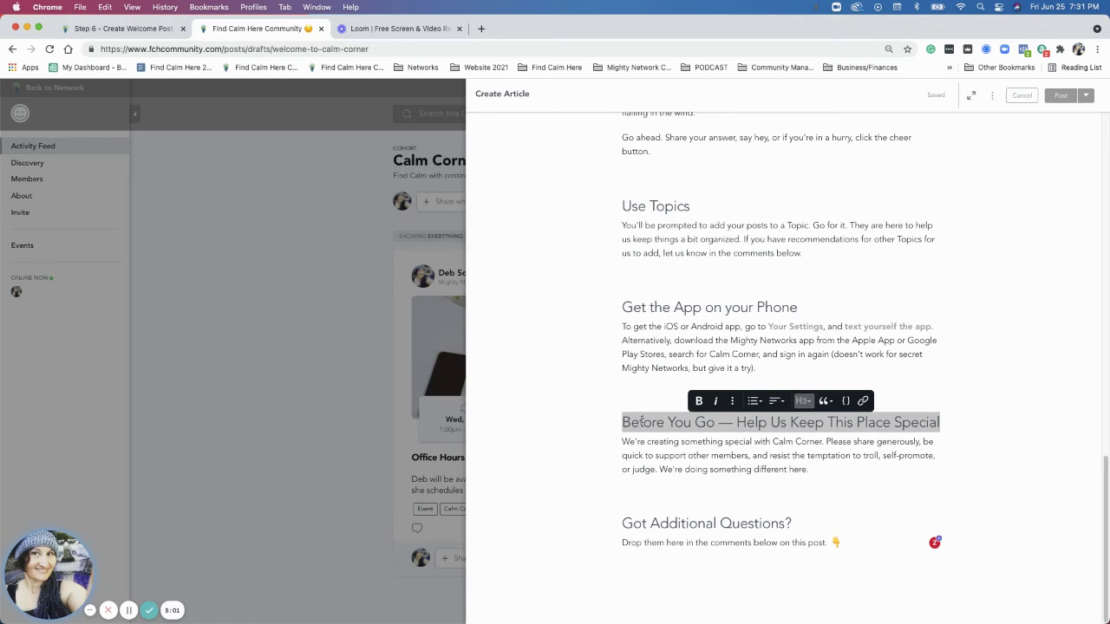
left_click(802, 401)
left_click(763, 428)
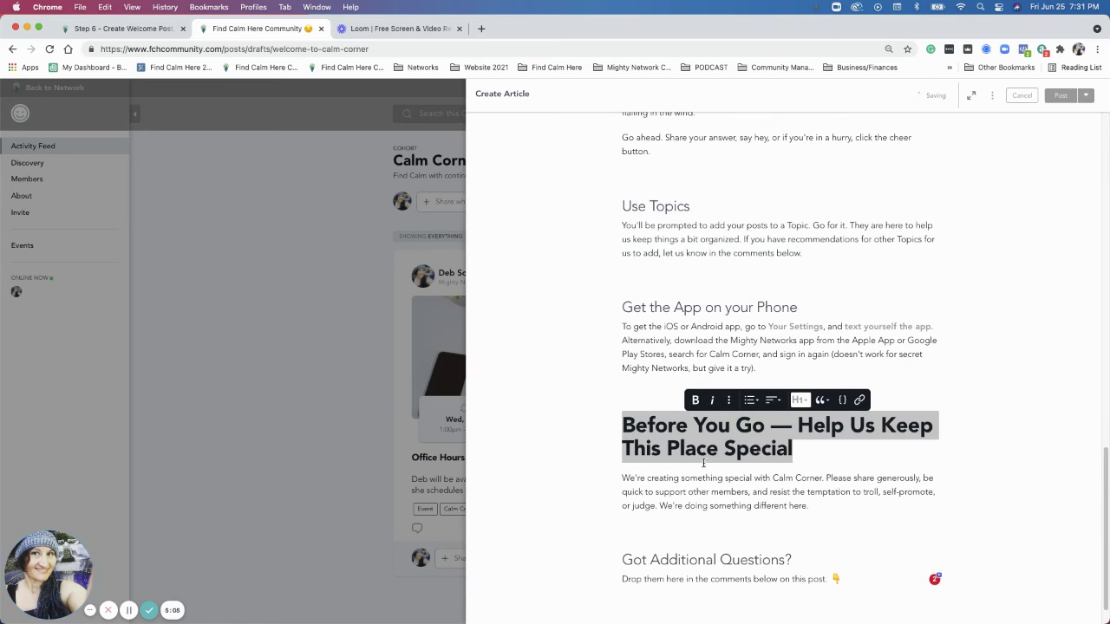
left_click(722, 488)
left_click_drag(817, 502, 615, 452)
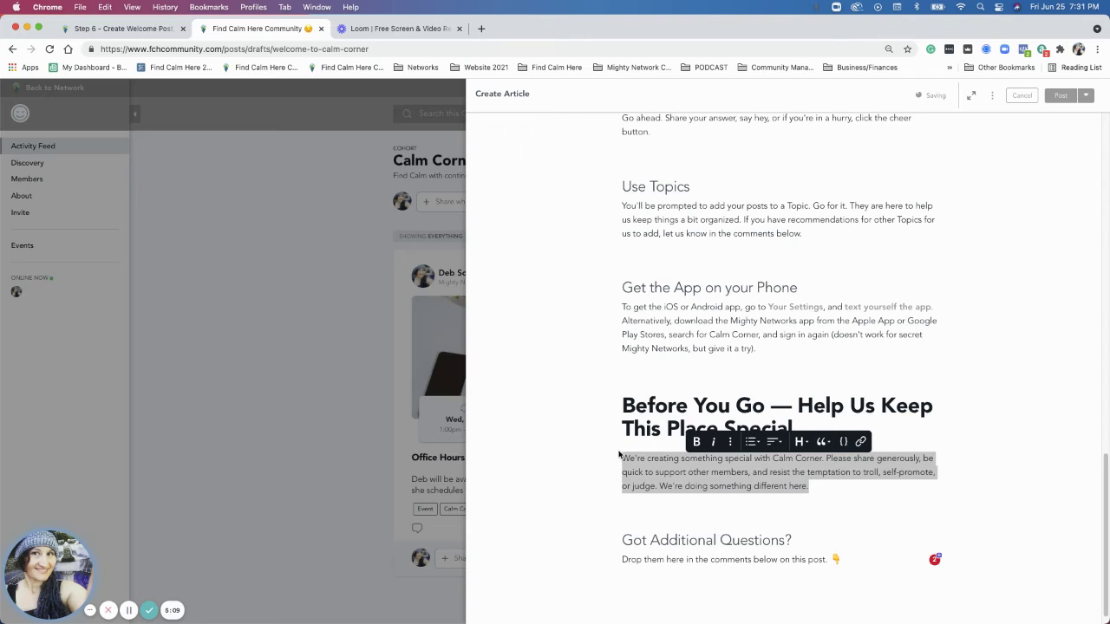
left_click(648, 365)
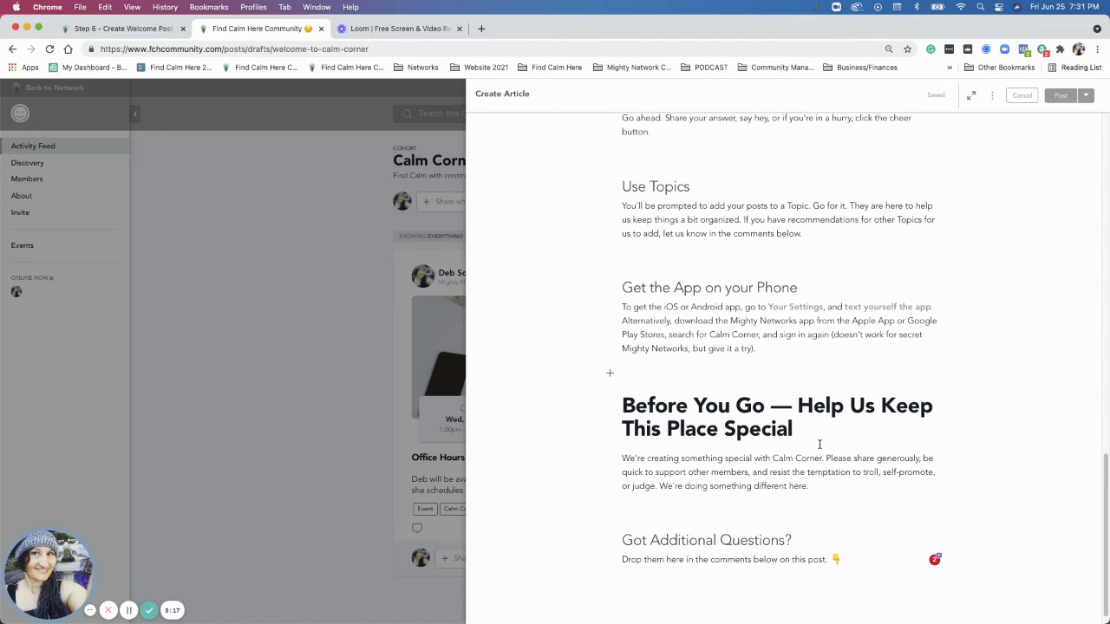
Check the article from its beginning, keep it as a draft and return to the cohort's activity feed
scroll(820, 445, "down", 1)
scroll(820, 445, "up", 15)
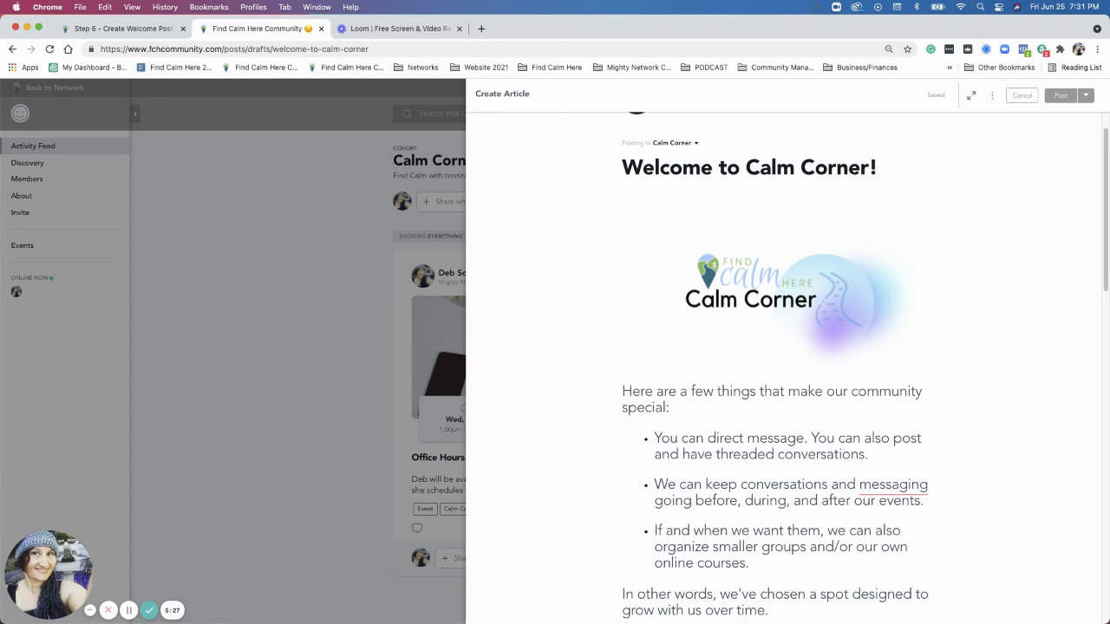
scroll(678, 417, "down", 1)
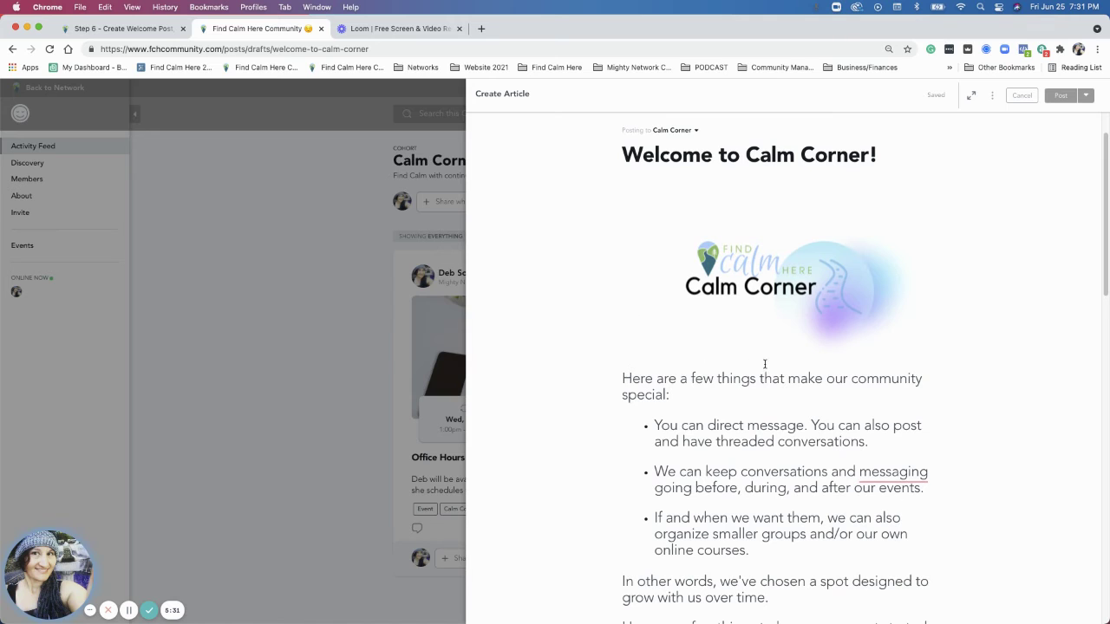
scroll(694, 313, "down", 3)
scroll(719, 399, "down", 5)
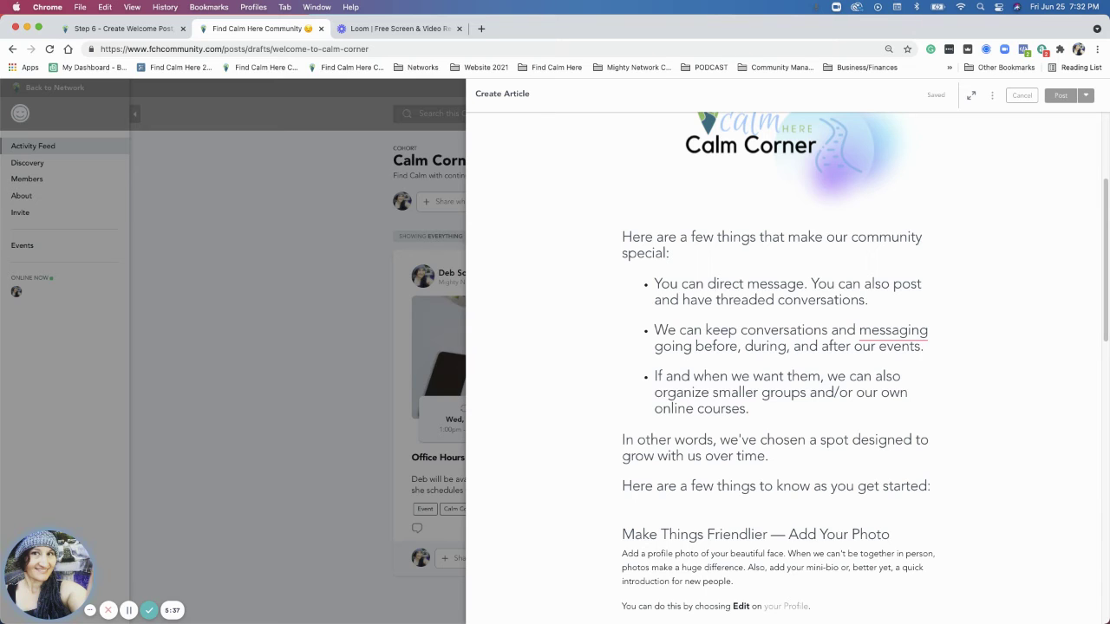
scroll(665, 331, "up", 3)
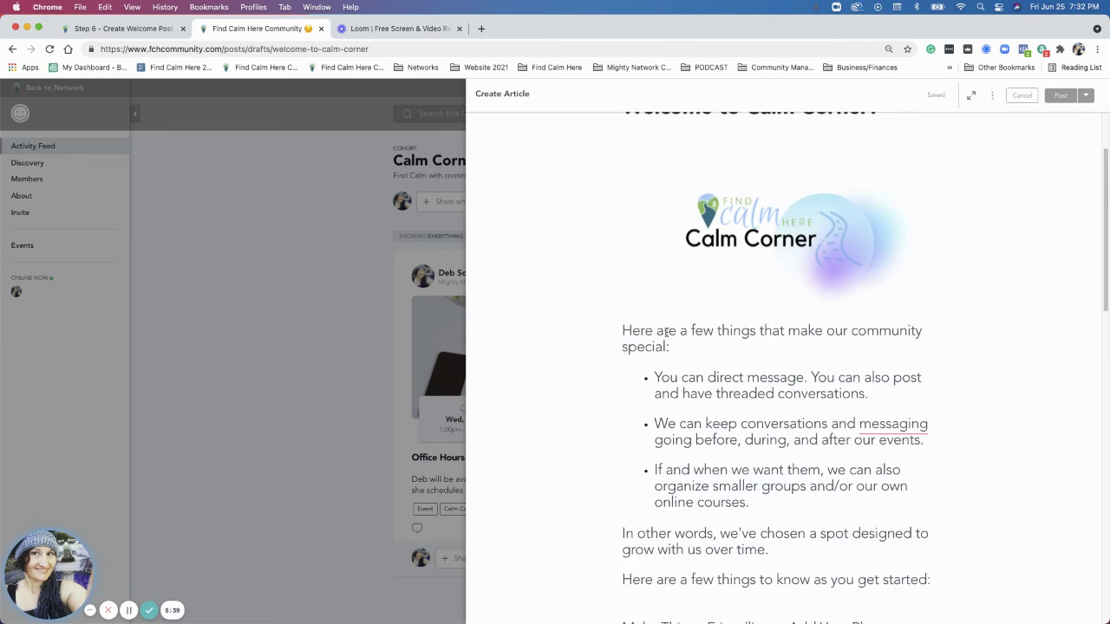
left_click(1085, 95)
left_click(1004, 114)
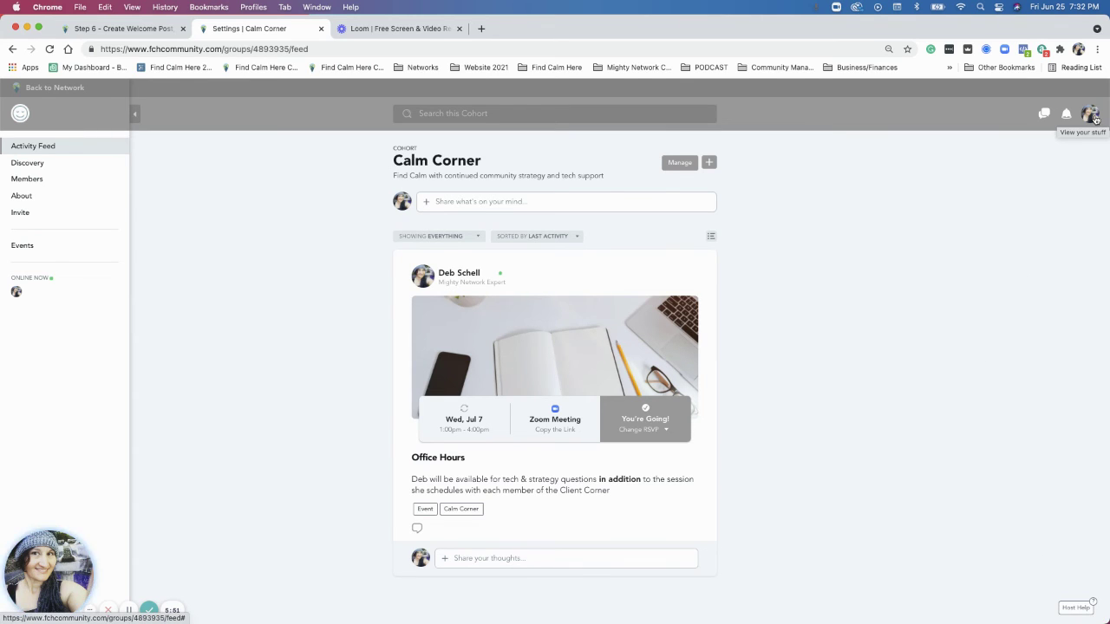
Review the description on Calm Corner's About page and close the page
left_click(26, 196)
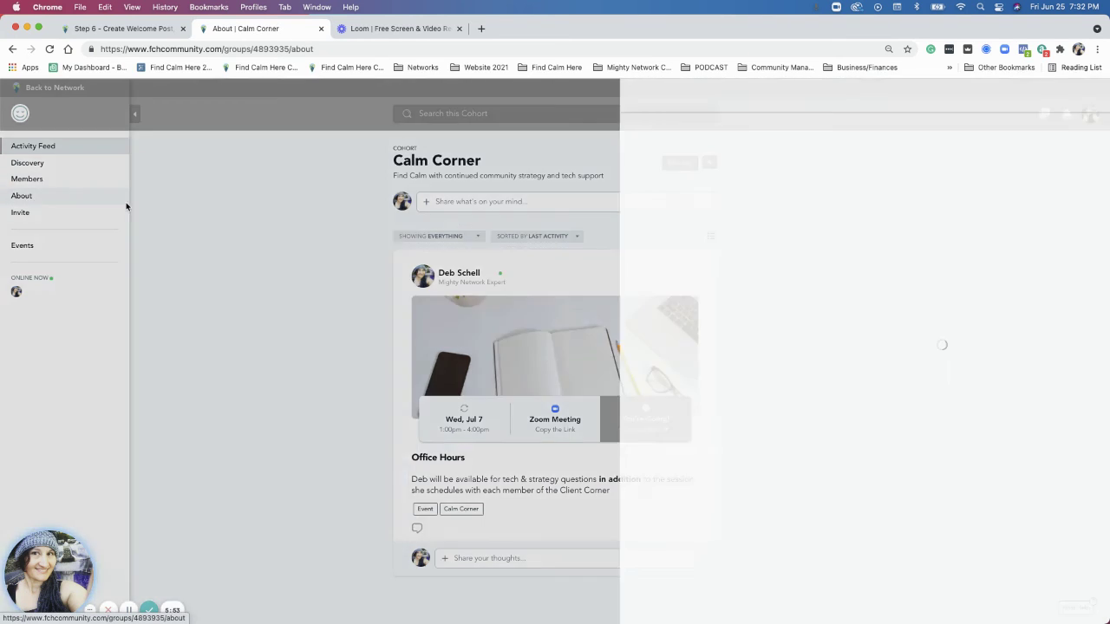
scroll(697, 391, "down", 4)
left_click_drag(720, 411, 623, 348)
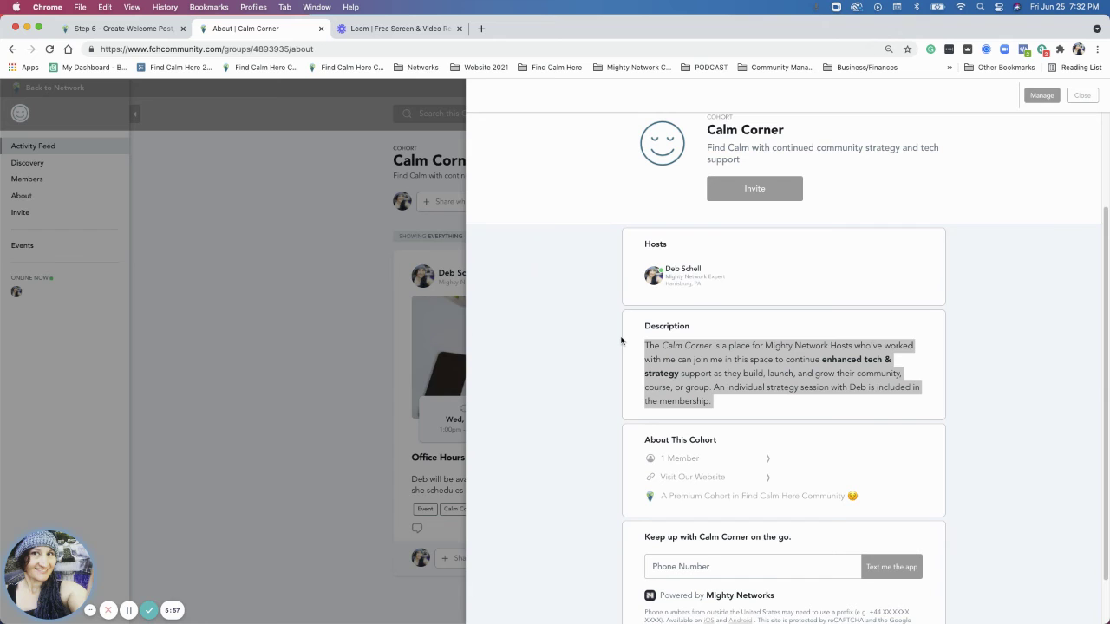
left_click(1088, 94)
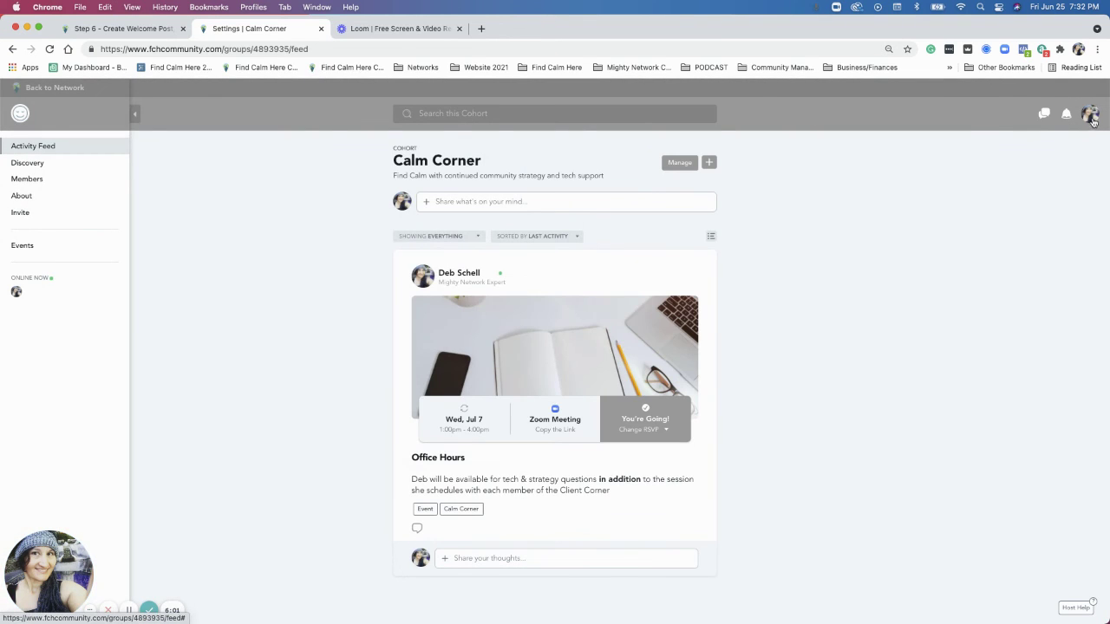
Reopen the "Welcome to Calm Corner!" article from the saved drafts and expand its editor to full screen
left_click(1091, 119)
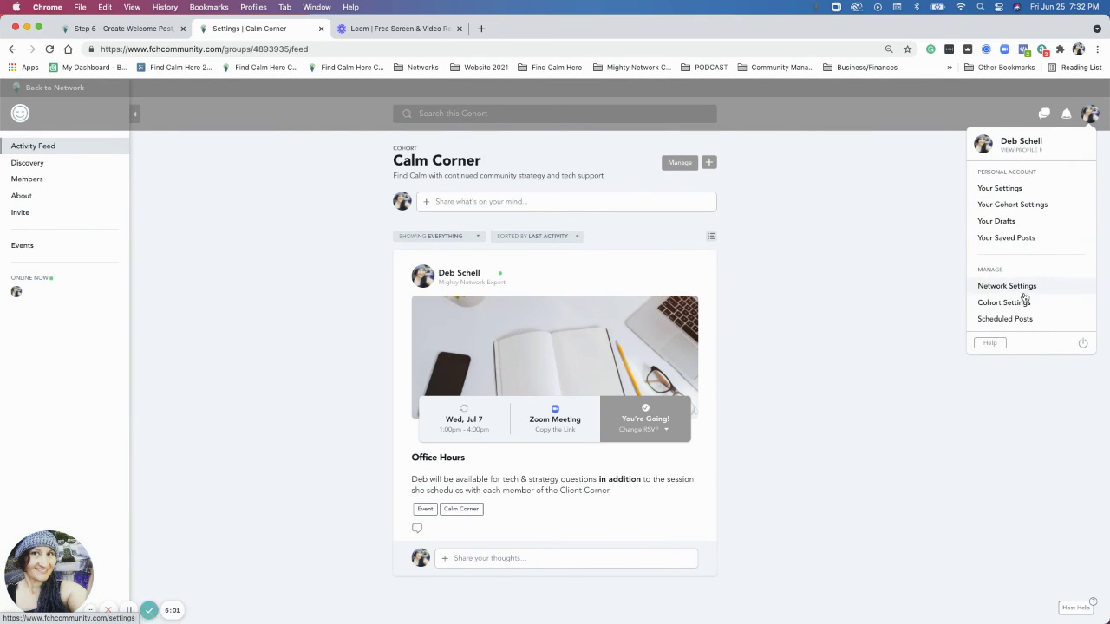
left_click(989, 220)
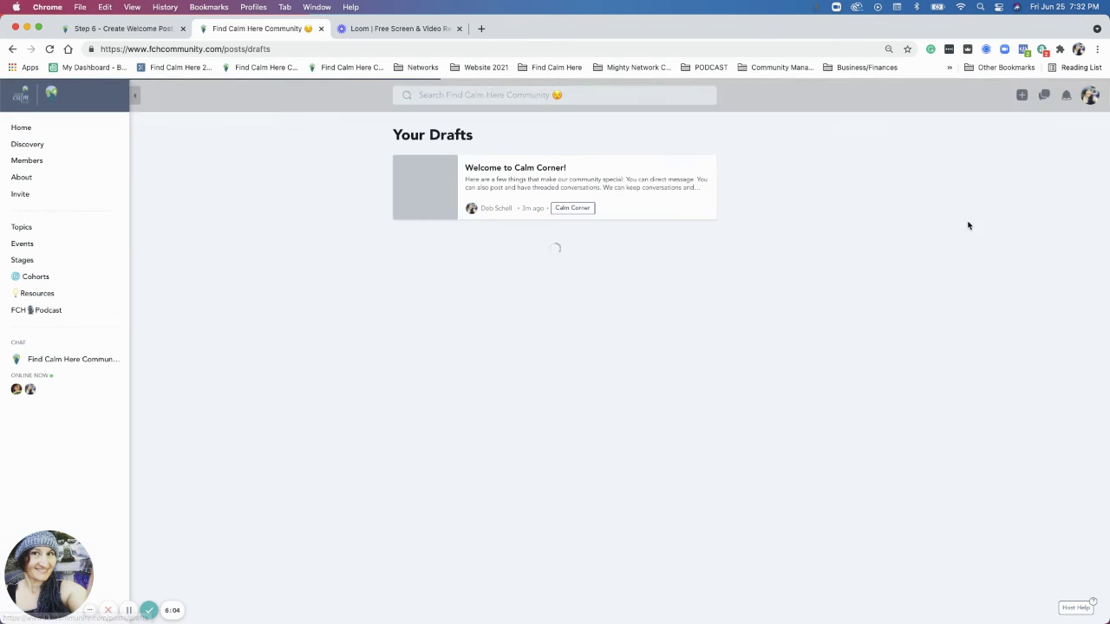
left_click(444, 173)
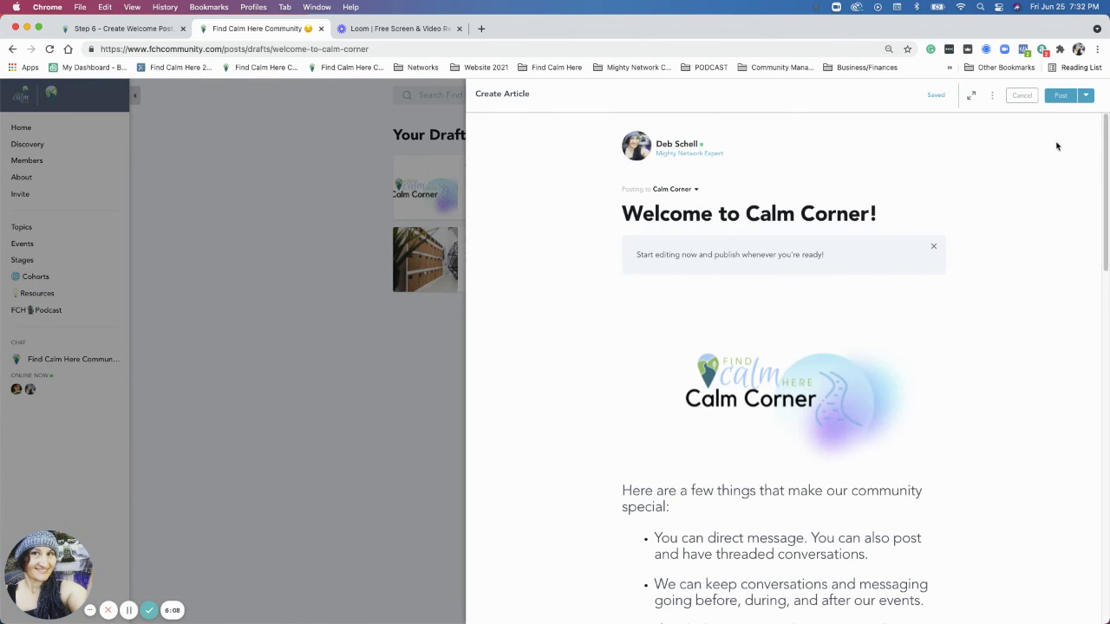
left_click(972, 96)
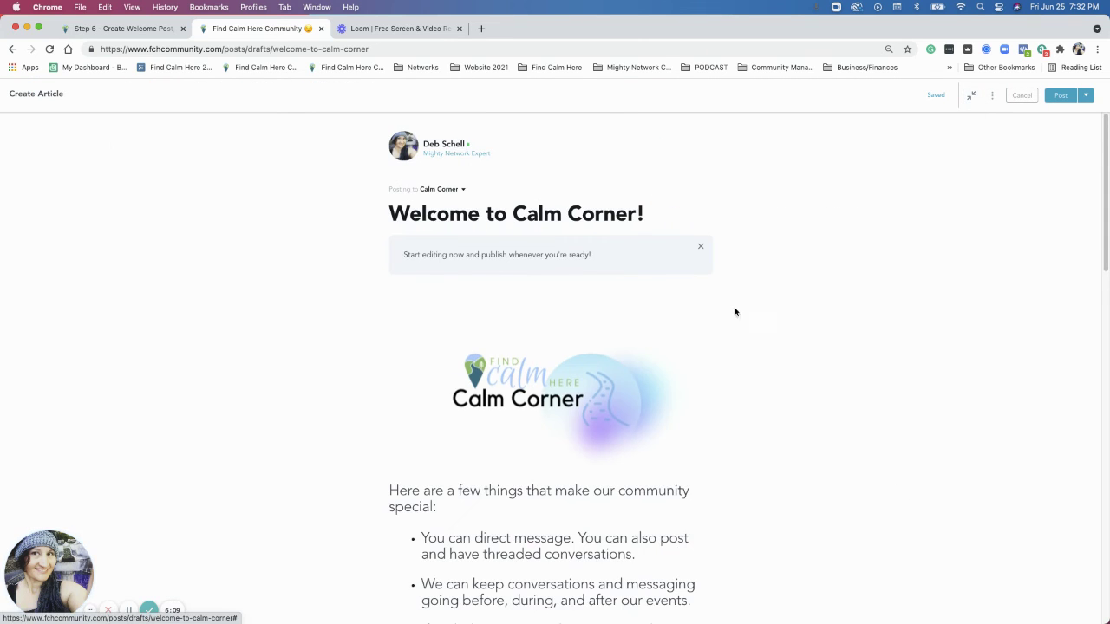
Replace the template text between the logo image and "Got Additional Questions?" with the copied Calm Corner description, and clear the writing suggestion on "The Calm"
scroll(722, 312, "down", 2)
left_click_drag(388, 404, 682, 495)
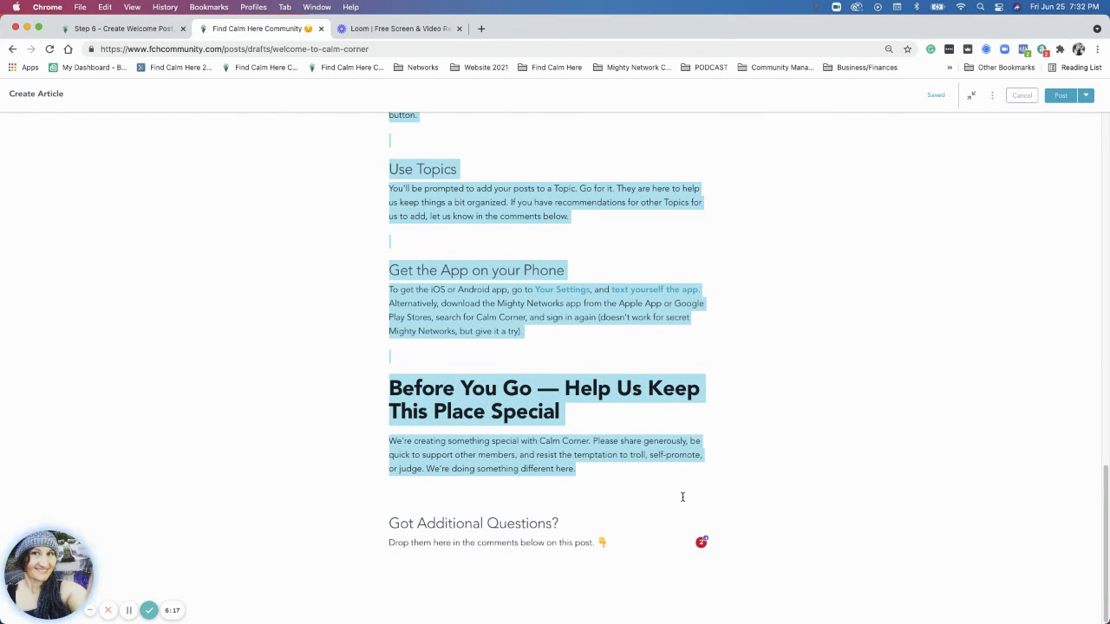
key("BackSpace")
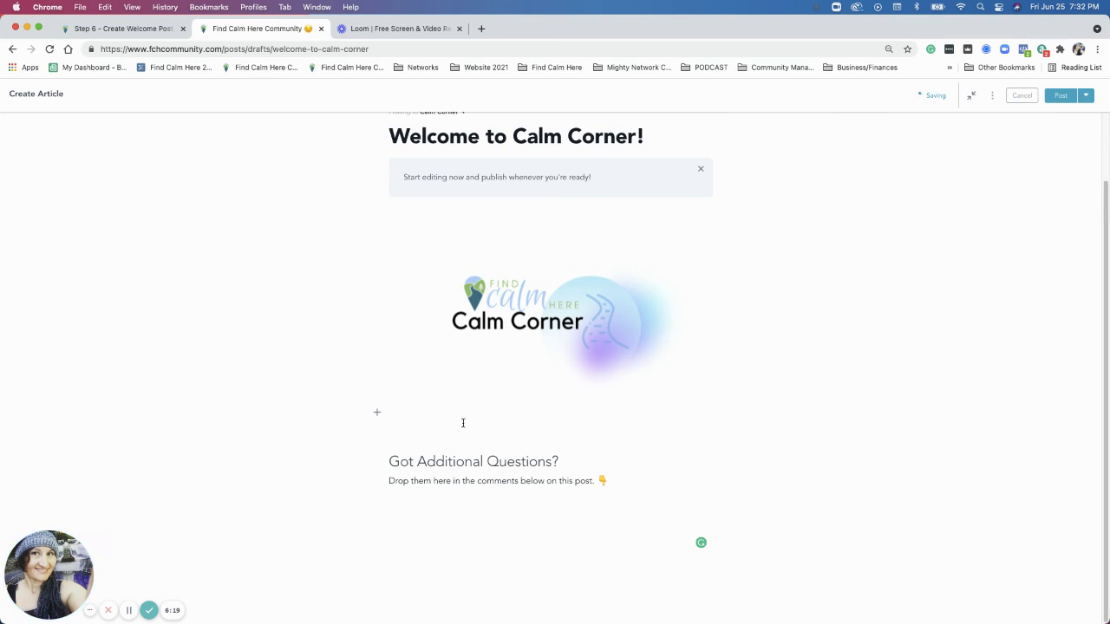
key("super+z")
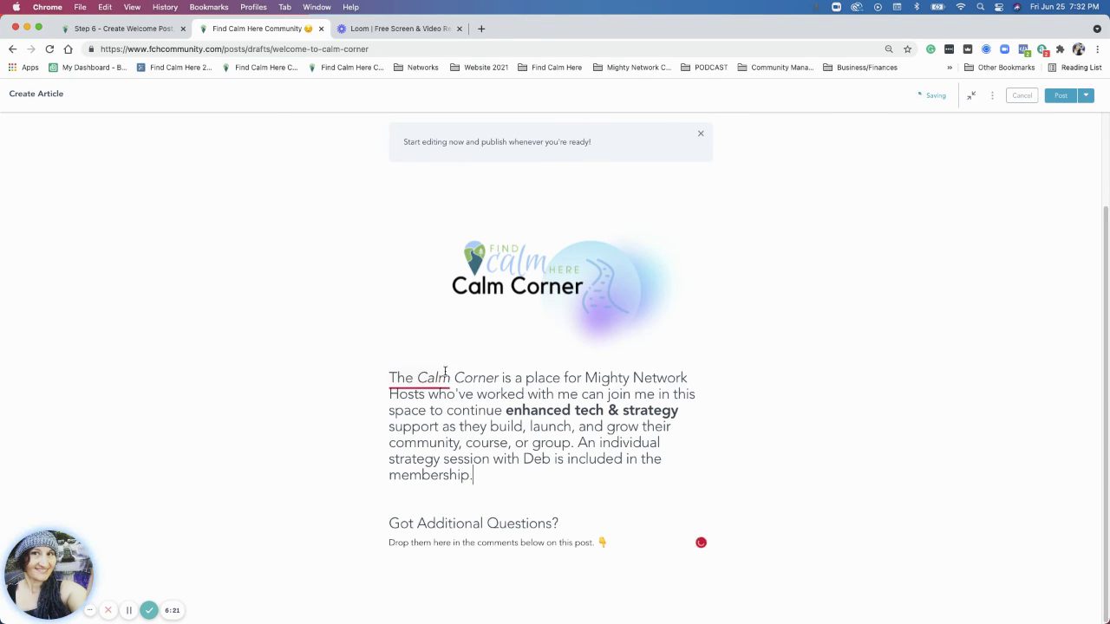
mouse_move(442, 381)
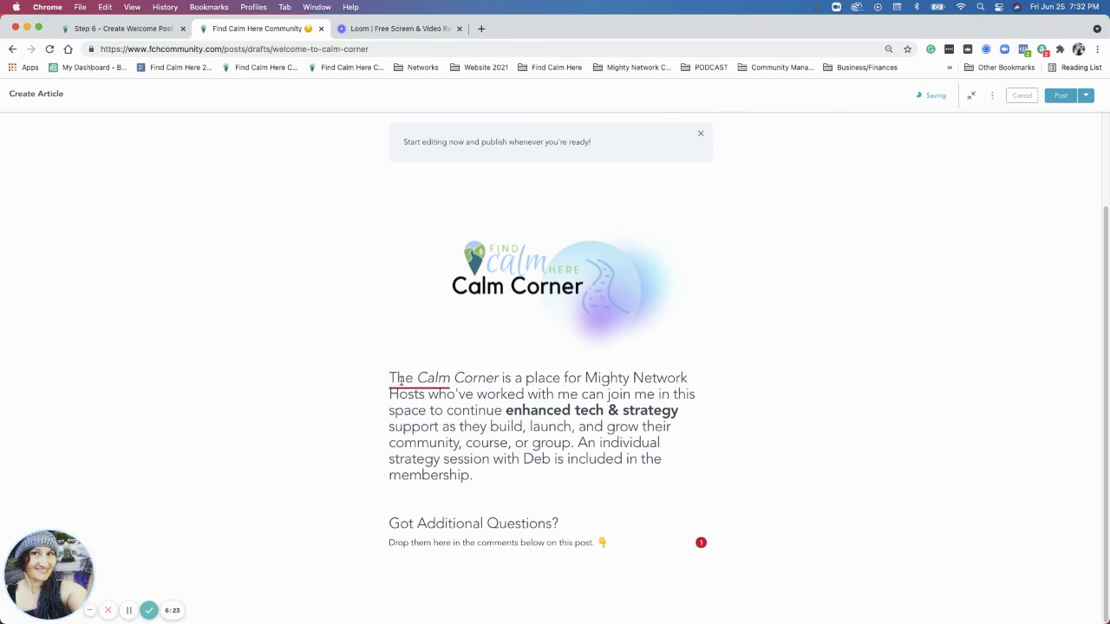
left_click(413, 425)
left_click(402, 352)
Check the spacing and the "Got Additional Questions?" heading below the description, and save the article as a draft
left_click(510, 488)
triple_click(562, 522)
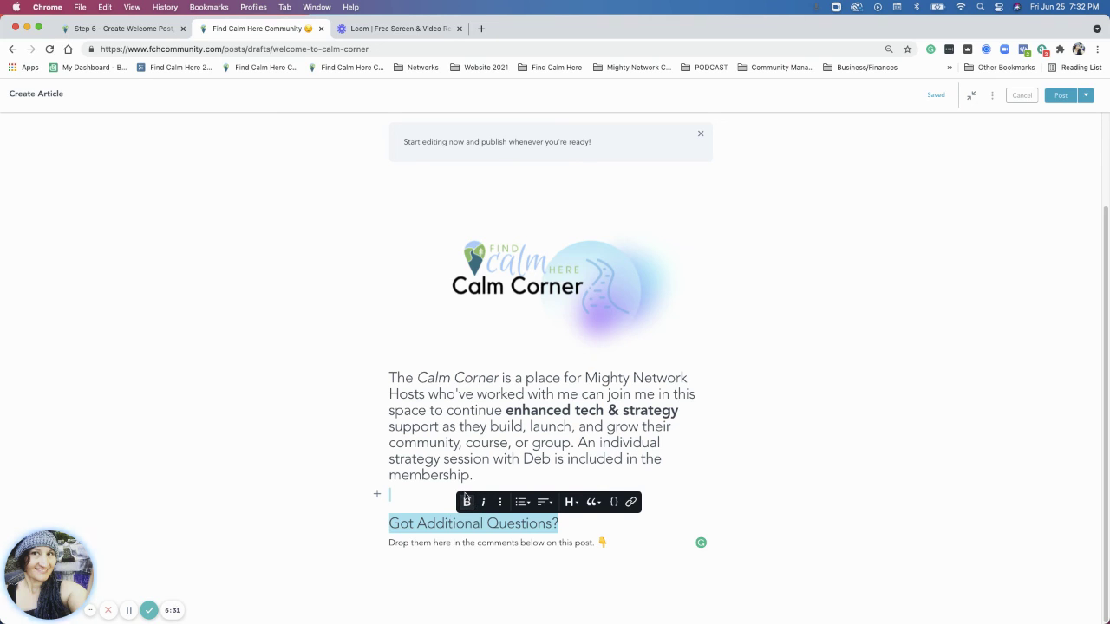
left_click(485, 428)
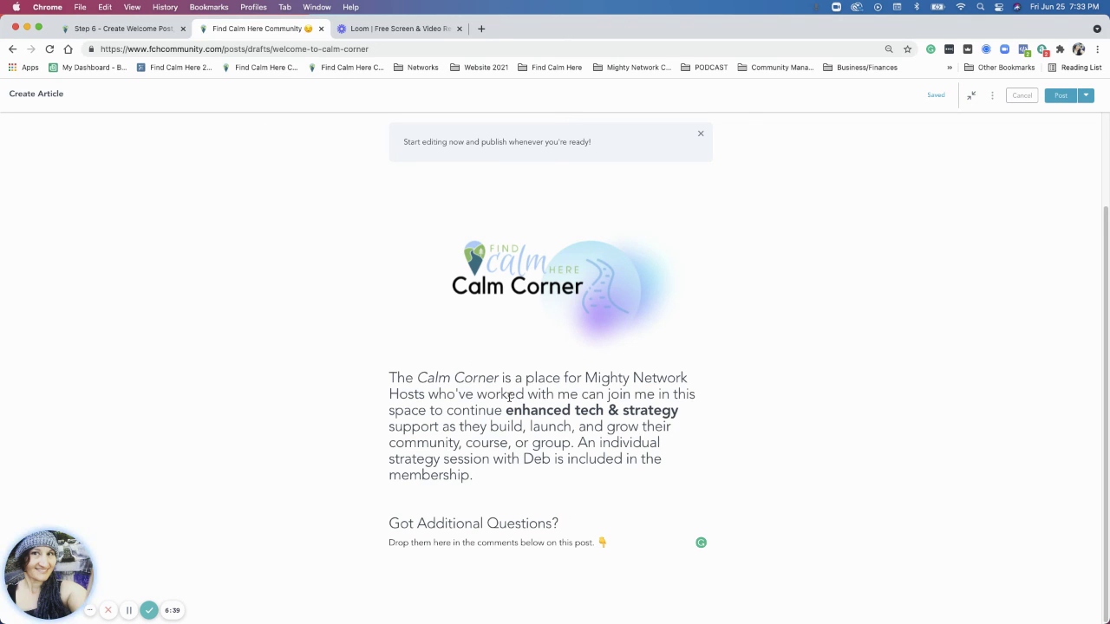
left_click(1086, 97)
left_click(994, 116)
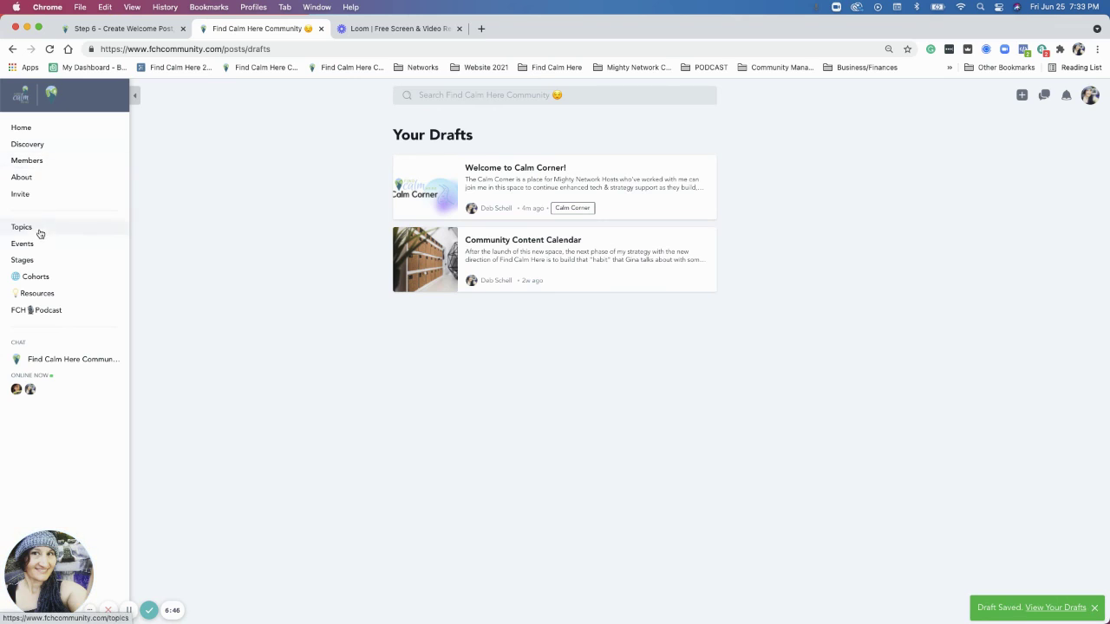